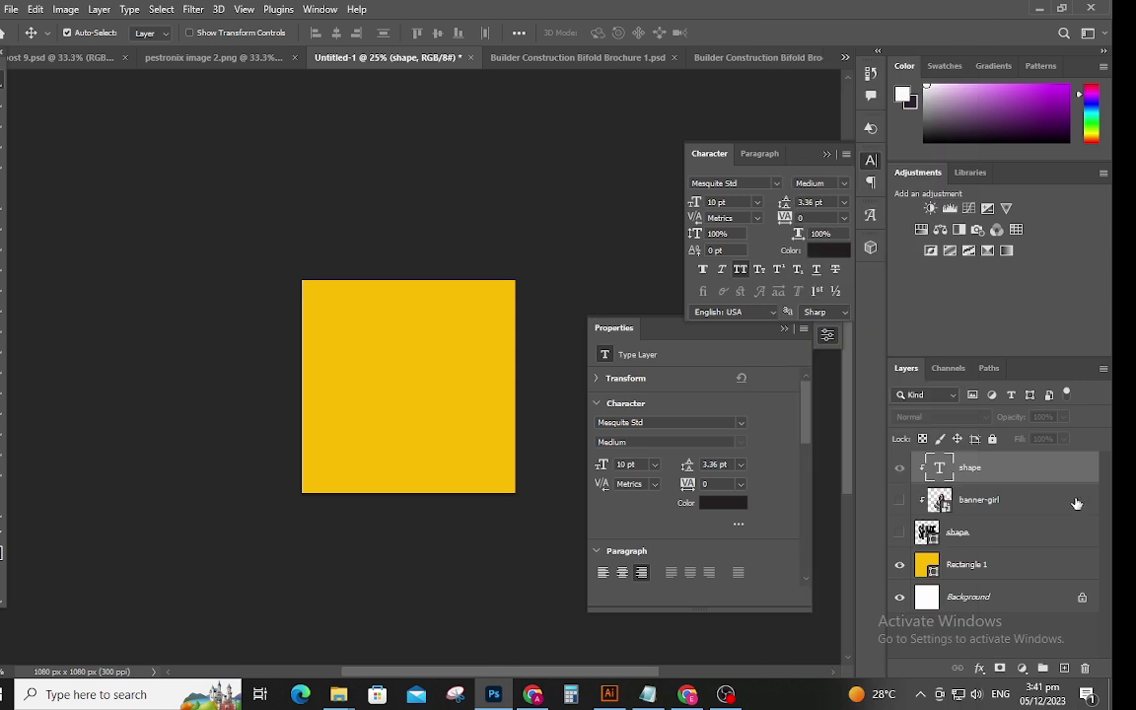
# - Move the shape text layer between the shape. and Rectangle 1 layers and set its font size to 20 pt
pyautogui.moveTo(1005, 548); pyautogui.dragTo(1006, 556)
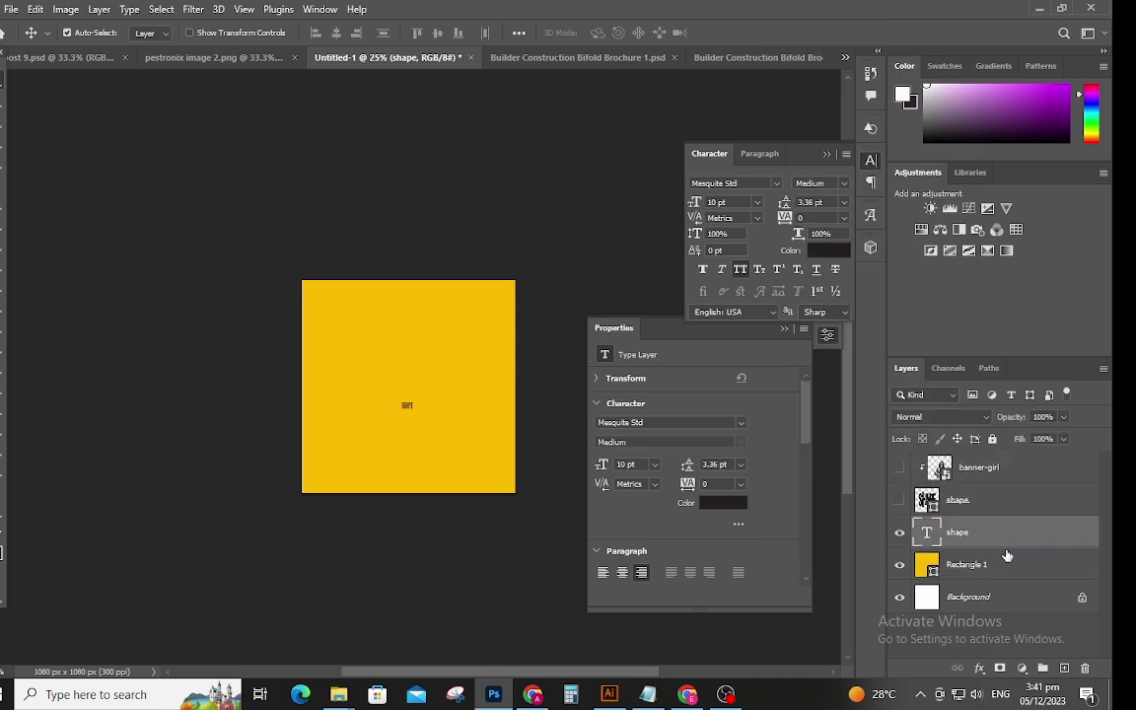
pyautogui.click(736, 201)
pyautogui.write('2')
pyautogui.press('Return')
# - Scale the SHAPE text up to about 139 pt and position it in the middle of the yellow square
pyautogui.moveTo(418, 415); pyautogui.dragTo(419, 364)
pyautogui.hotkey('ctrl', 't')
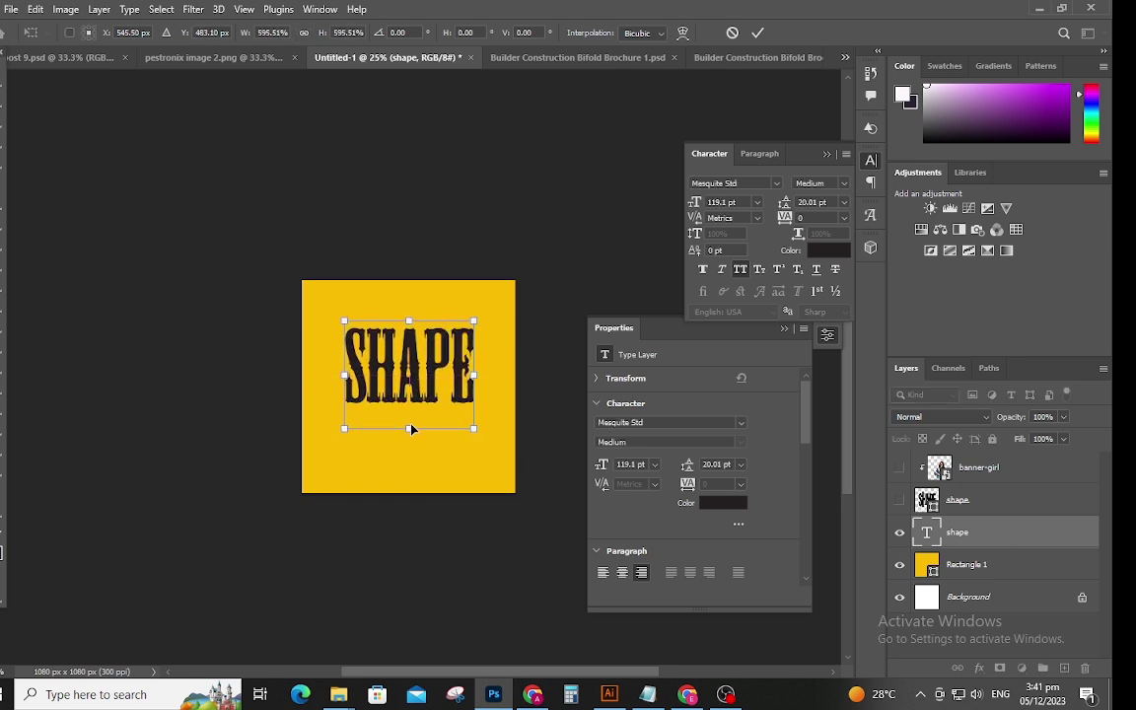
pyautogui.moveTo(409, 431); pyautogui.dragTo(409, 471)
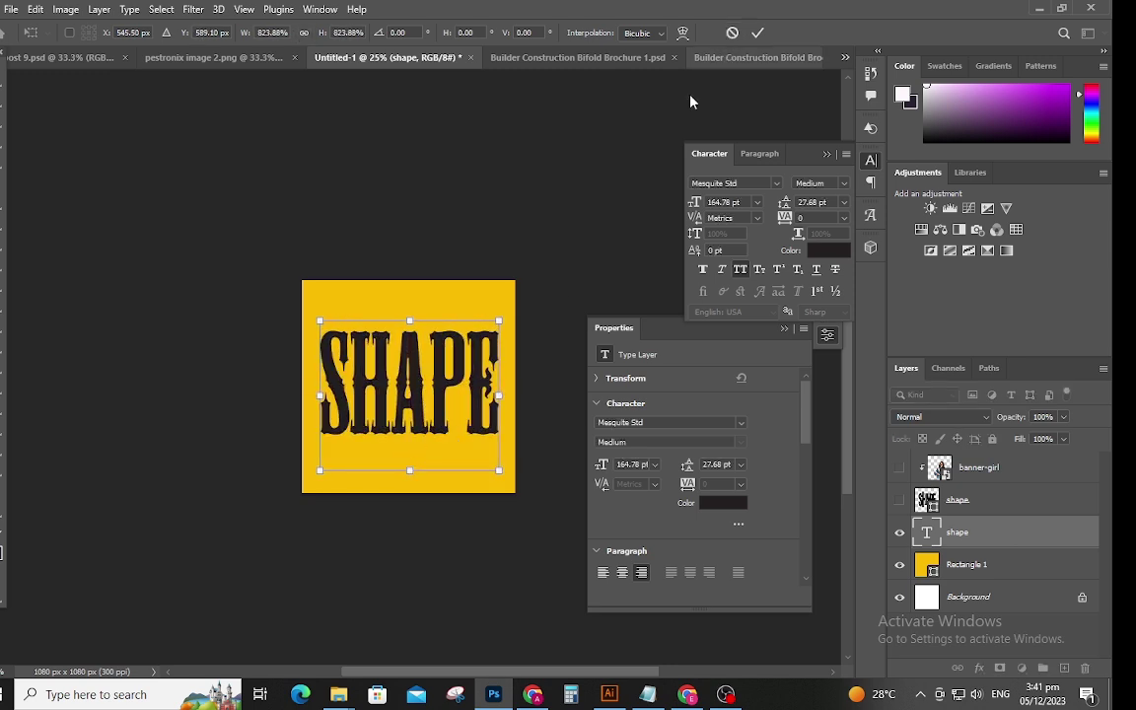
pyautogui.moveTo(410, 320); pyautogui.dragTo(411, 345)
pyautogui.moveTo(411, 411); pyautogui.dragTo(412, 397)
pyautogui.click(757, 33)
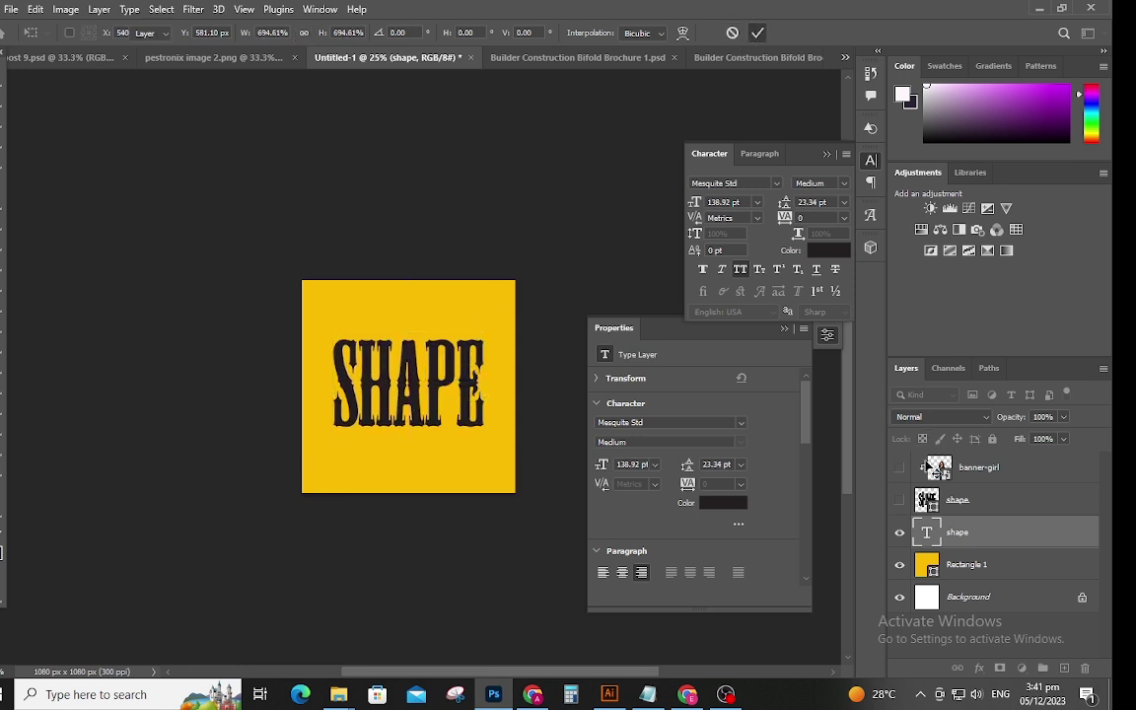
# - Convert the SHAPE text layer to a vector shape and activate the Direct Selection tool for its anchor points
pyautogui.rightClick(971, 541)
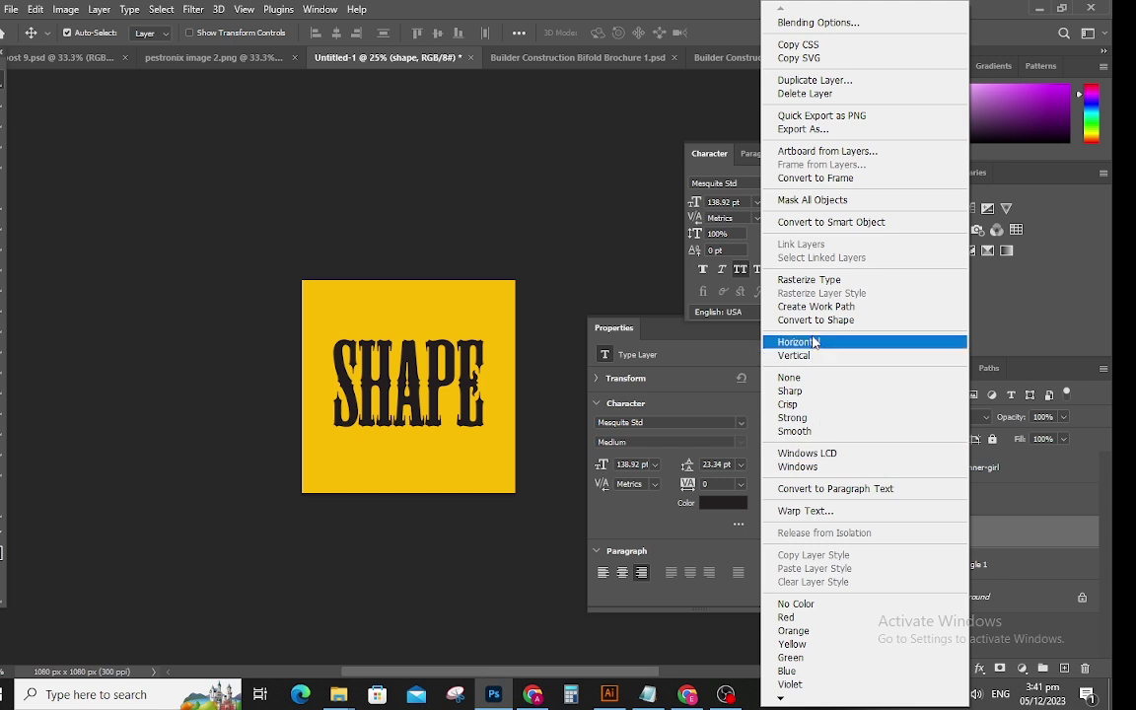
pyautogui.click(817, 320)
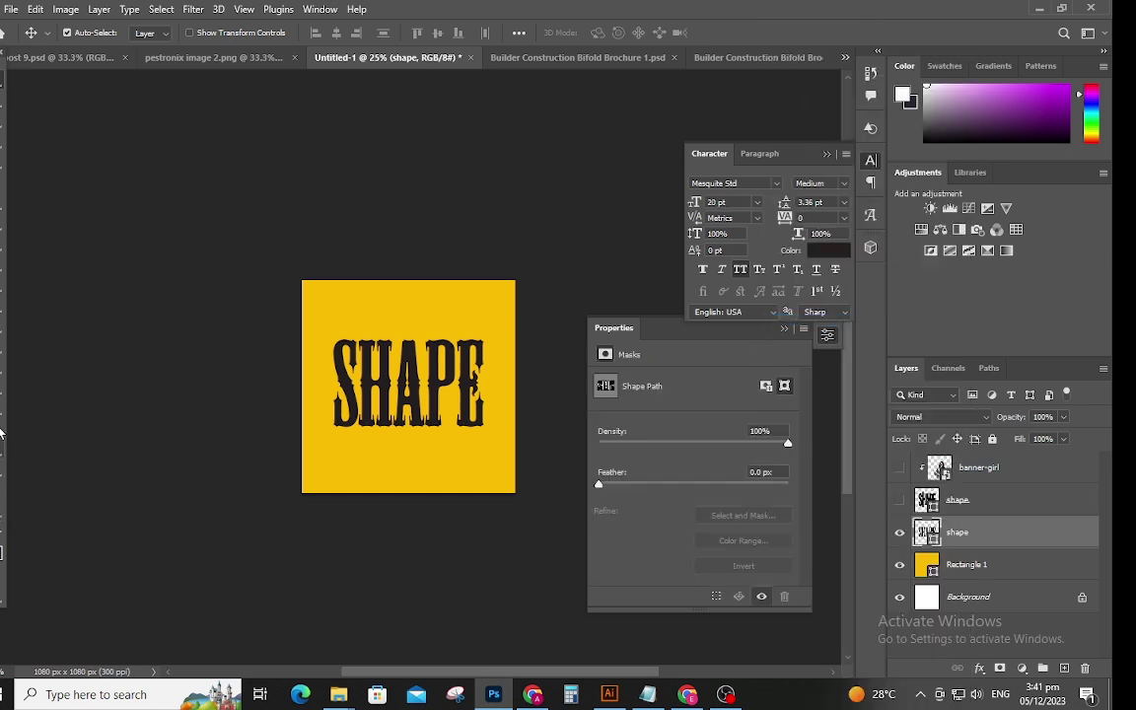
pyautogui.press('a')
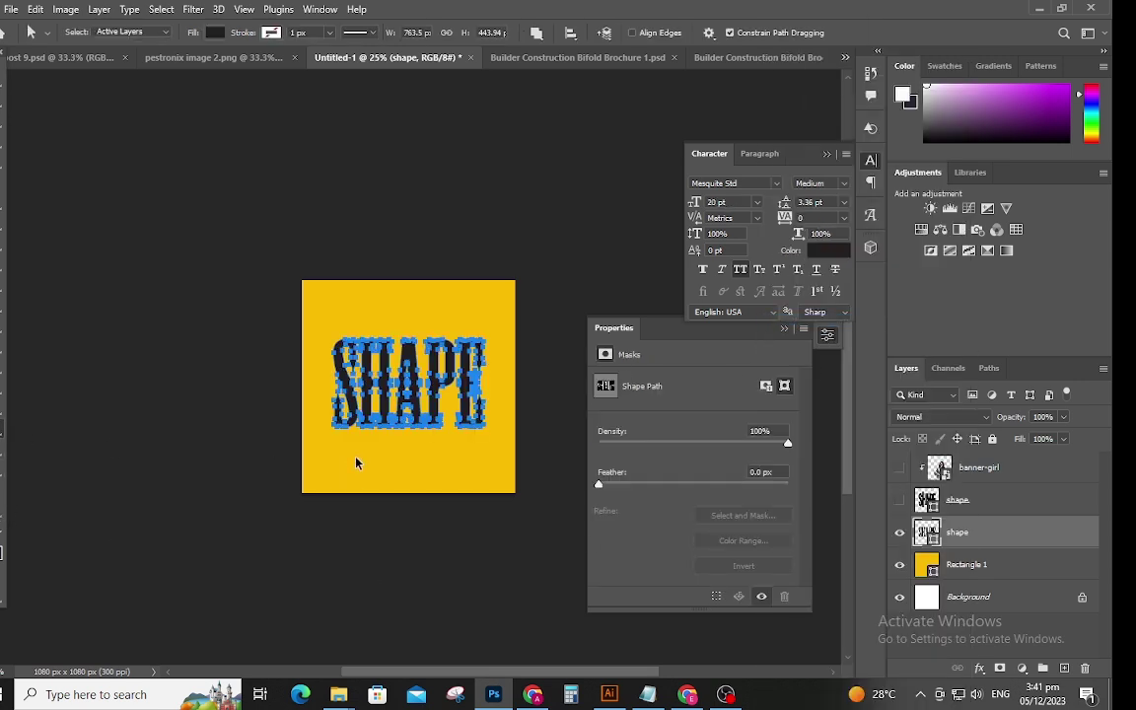
# - Stretch the lower curve of the S downward by about 29 px by moving its bottom anchor points
pyautogui.hotkey('ctrl', '+')
pyautogui.hotkey('ctrl', '+')
pyautogui.hotkey('ctrl', '+')
pyautogui.hotkey('ctrl', '+')
pyautogui.scroll(-3, 357, 461)
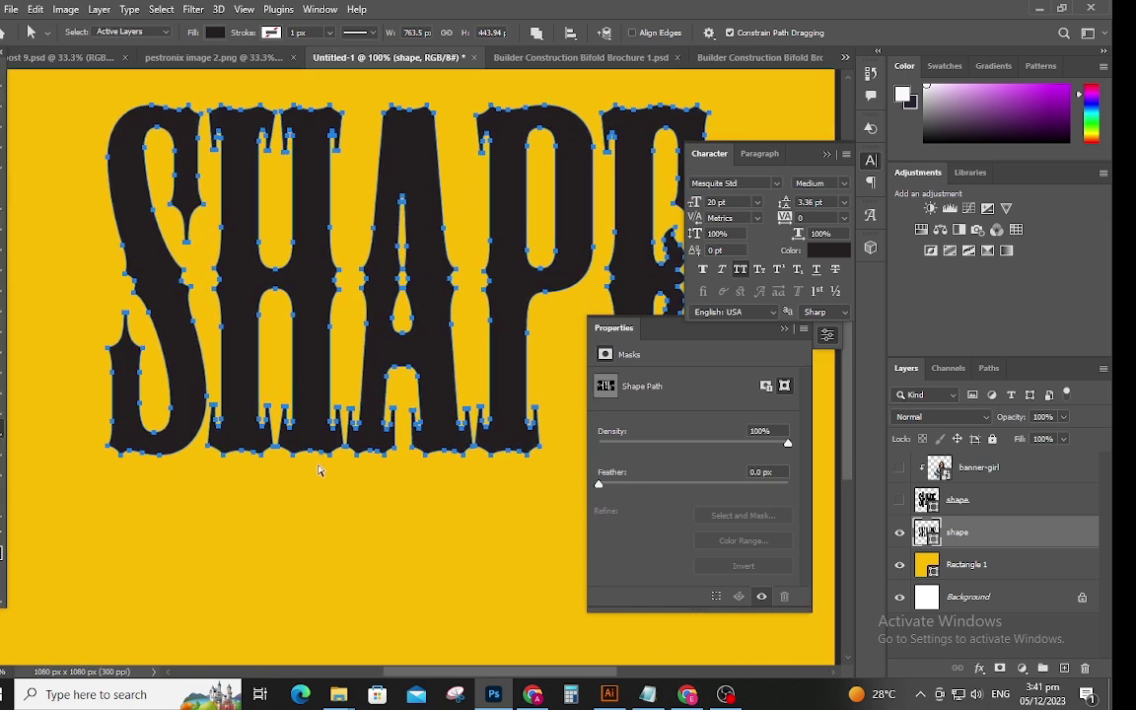
pyautogui.moveTo(71, 314); pyautogui.dragTo(166, 487)
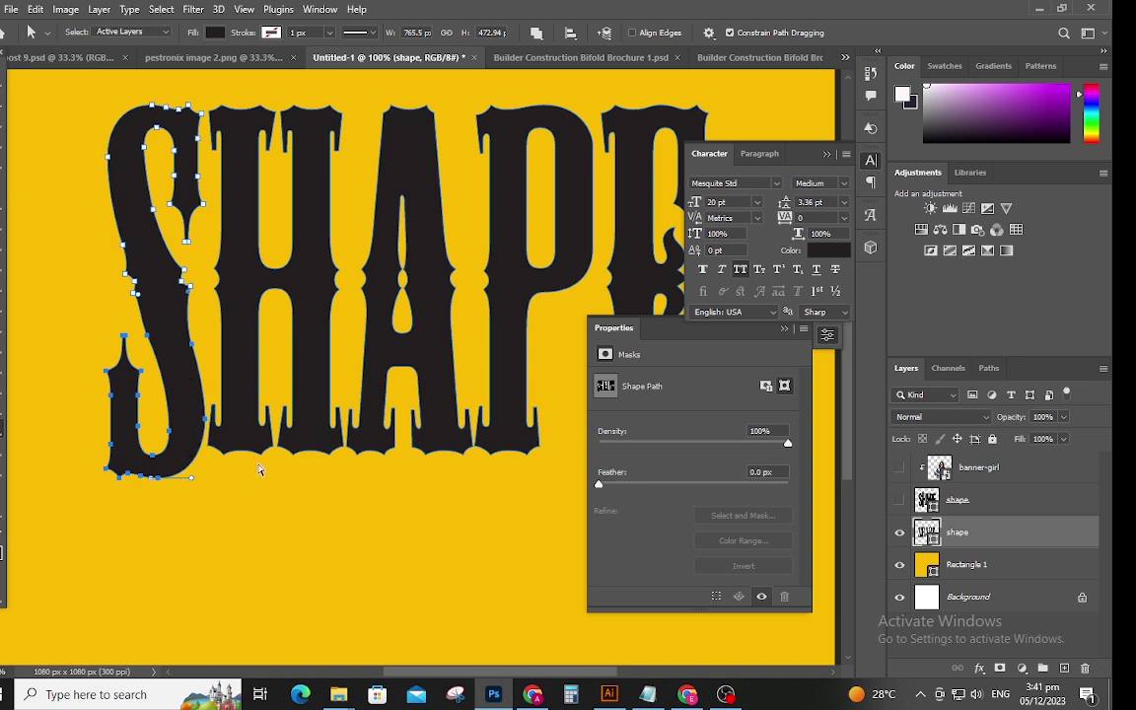
# - Try to stretch the foot of the H's left stem downward, and undo the attempts
pyautogui.scroll(-1, 286, 498)
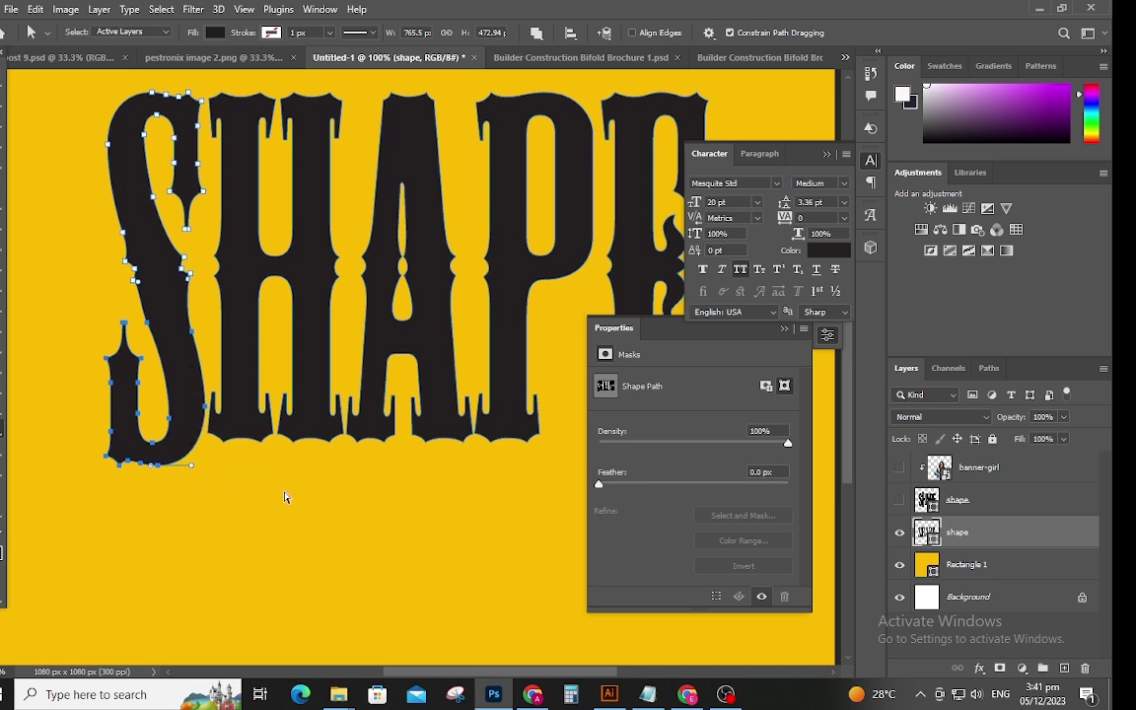
pyautogui.moveTo(255, 455); pyautogui.dragTo(210, 466)
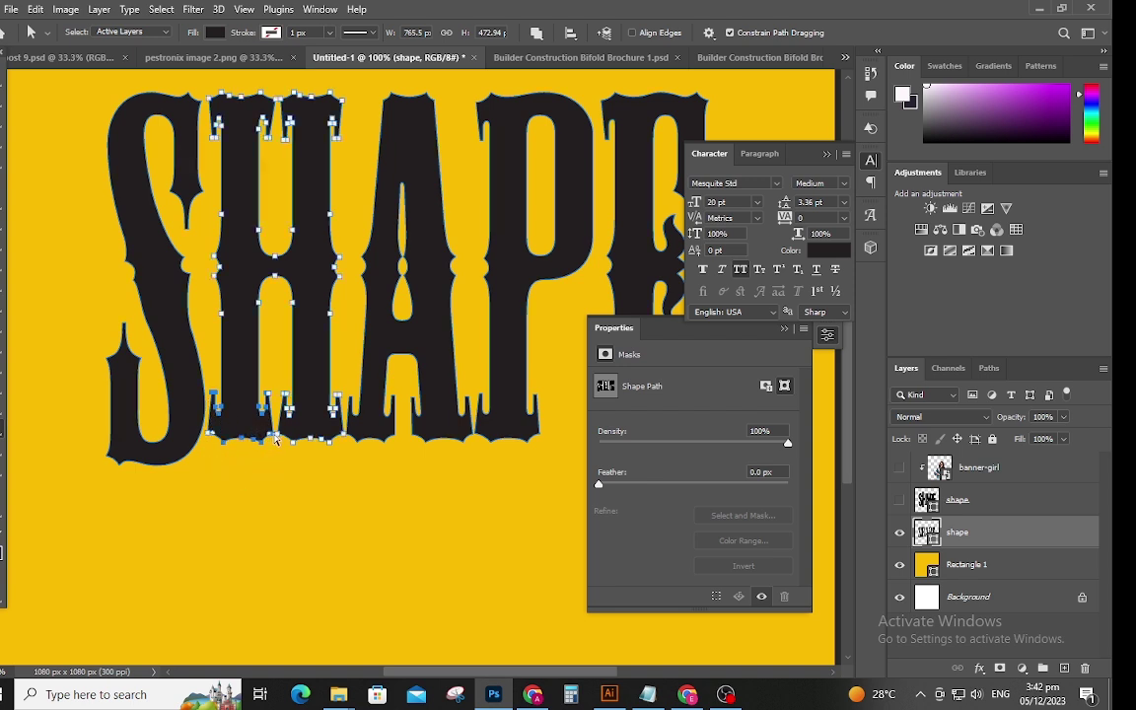
pyautogui.moveTo(260, 446); pyautogui.dragTo(256, 490)
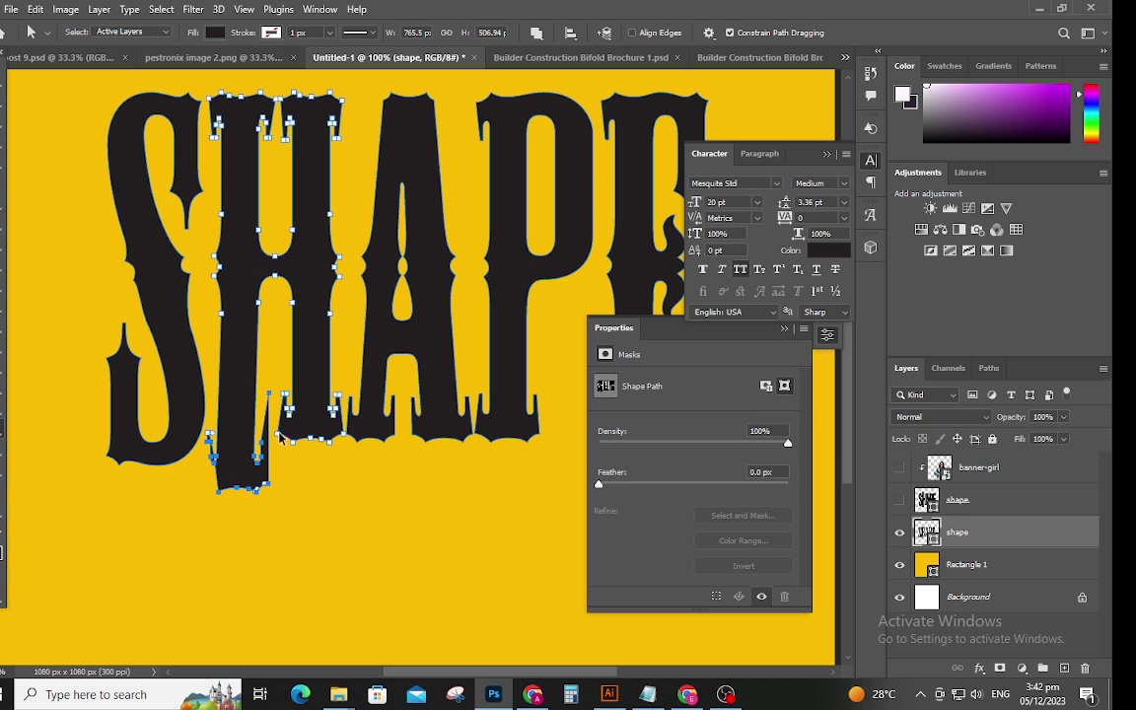
pyautogui.hotkey('ctrl', 'z')
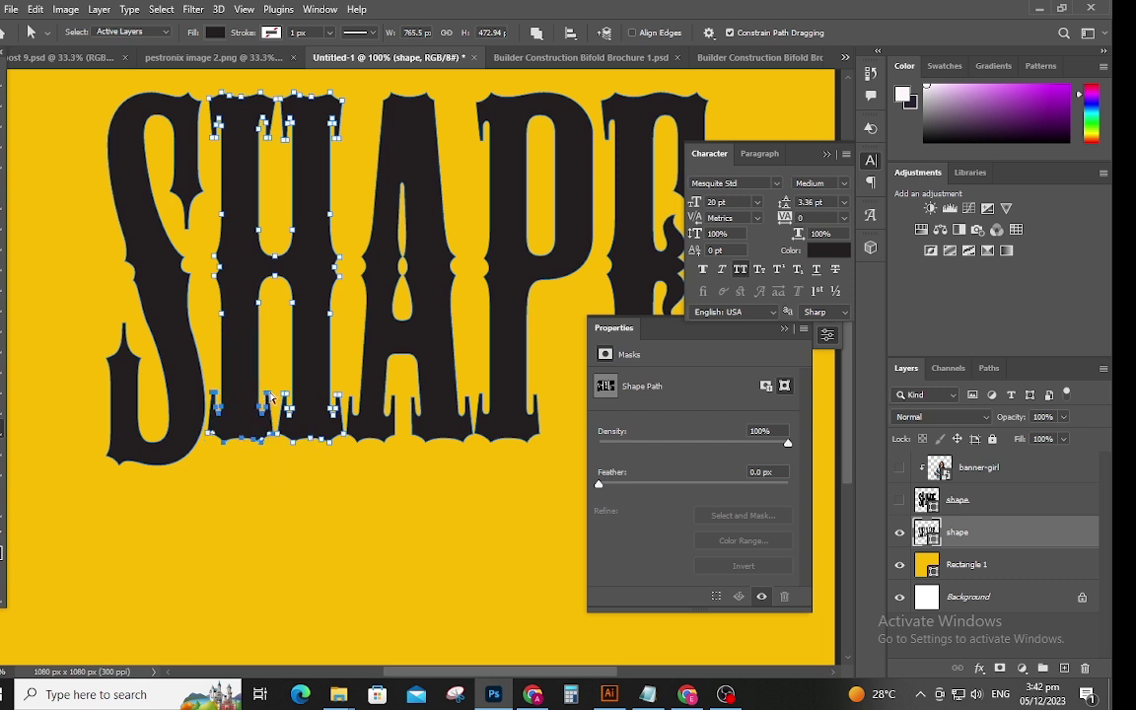
pyautogui.moveTo(241, 444); pyautogui.dragTo(237, 491)
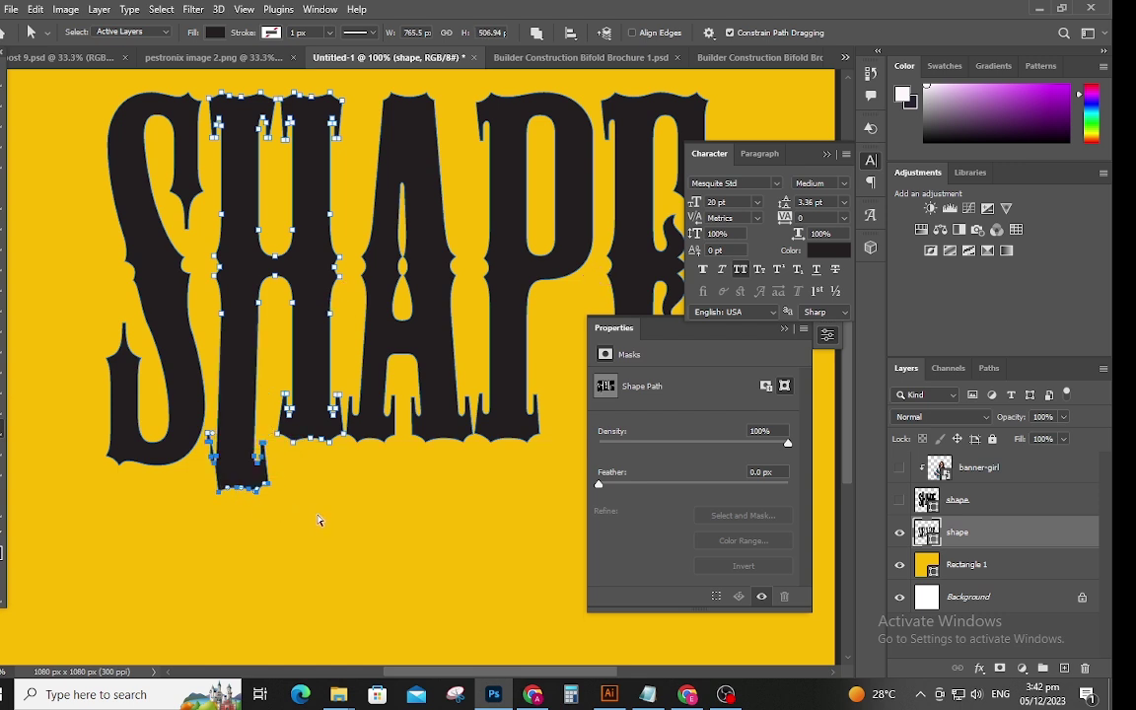
pyautogui.click(314, 515)
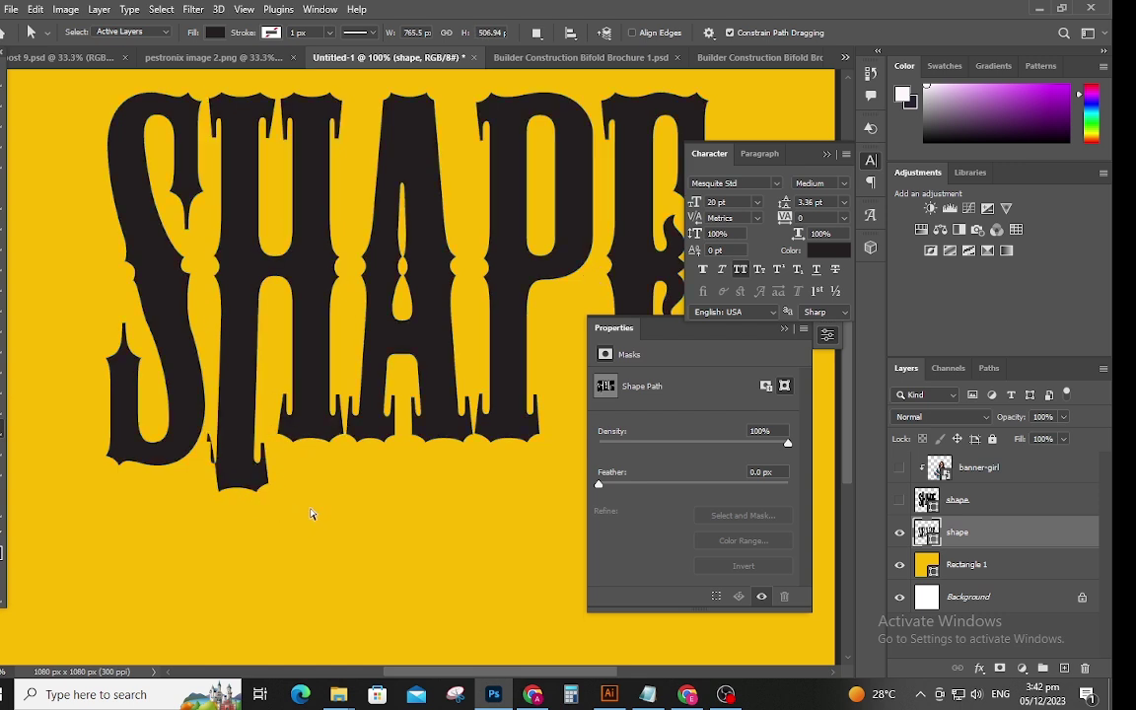
pyautogui.hotkey('ctrl', 'z')
# - Select all anchor points of the H's left foot and lower them until the whole shape is about 497 px tall
pyautogui.hotkey('ctrl', '+')
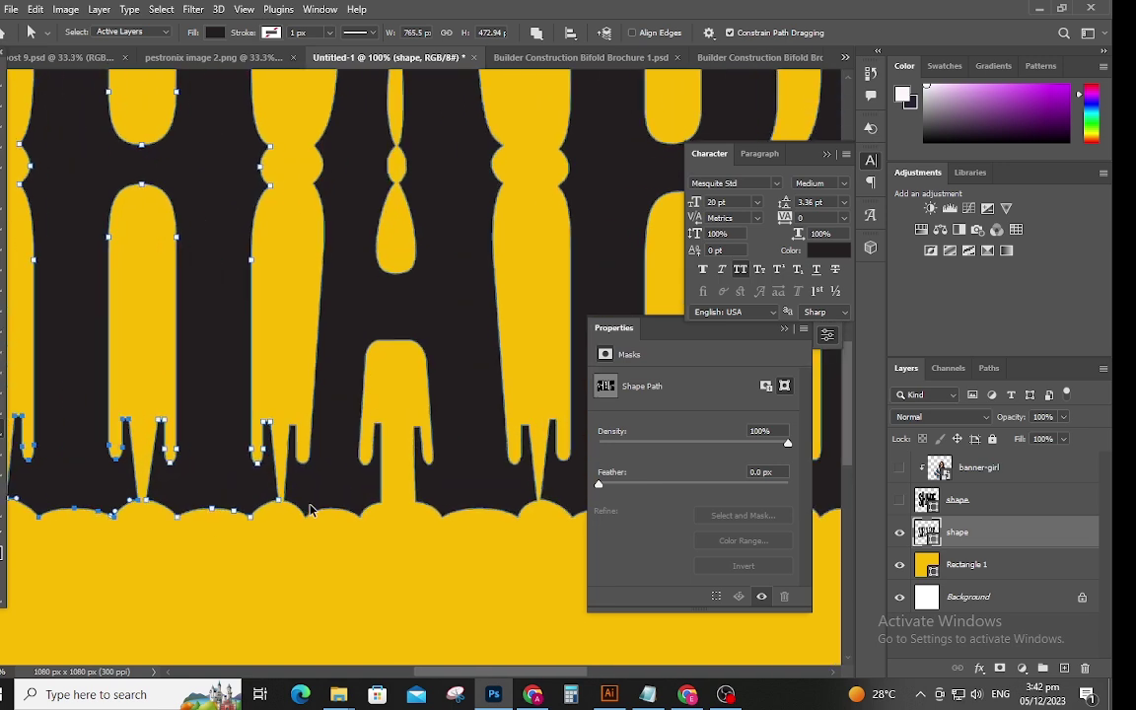
pyautogui.moveTo(434, 673); pyautogui.dragTo(373, 678)
pyautogui.moveTo(432, 404); pyautogui.dragTo(301, 549)
pyautogui.moveTo(371, 513); pyautogui.dragTo(365, 595)
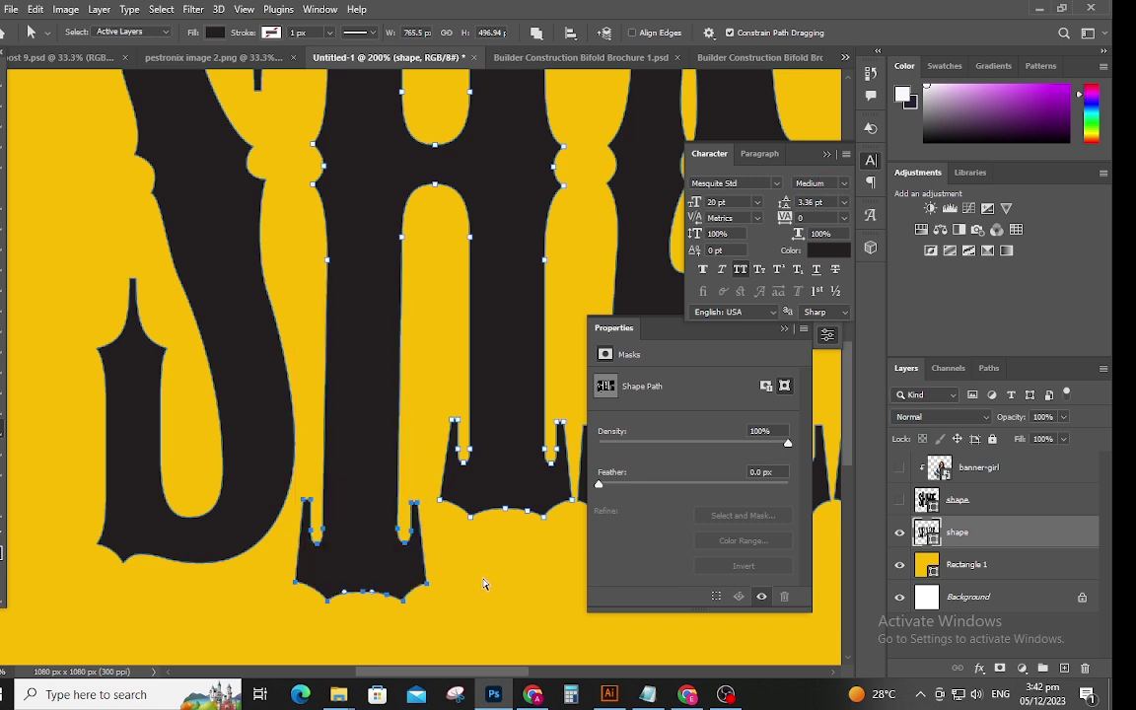
# - Raise the top anchor points of the H's left stem until the whole shape is about 580 px tall
pyautogui.scroll(10, 483, 585)
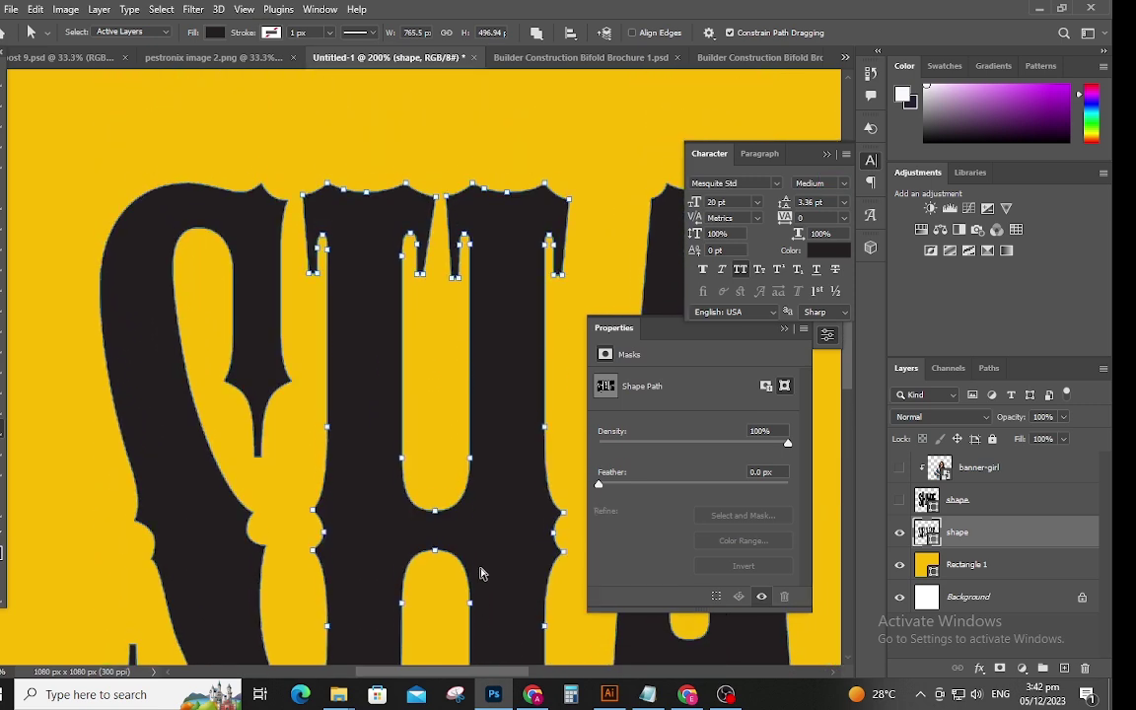
pyautogui.scroll(2, 483, 573)
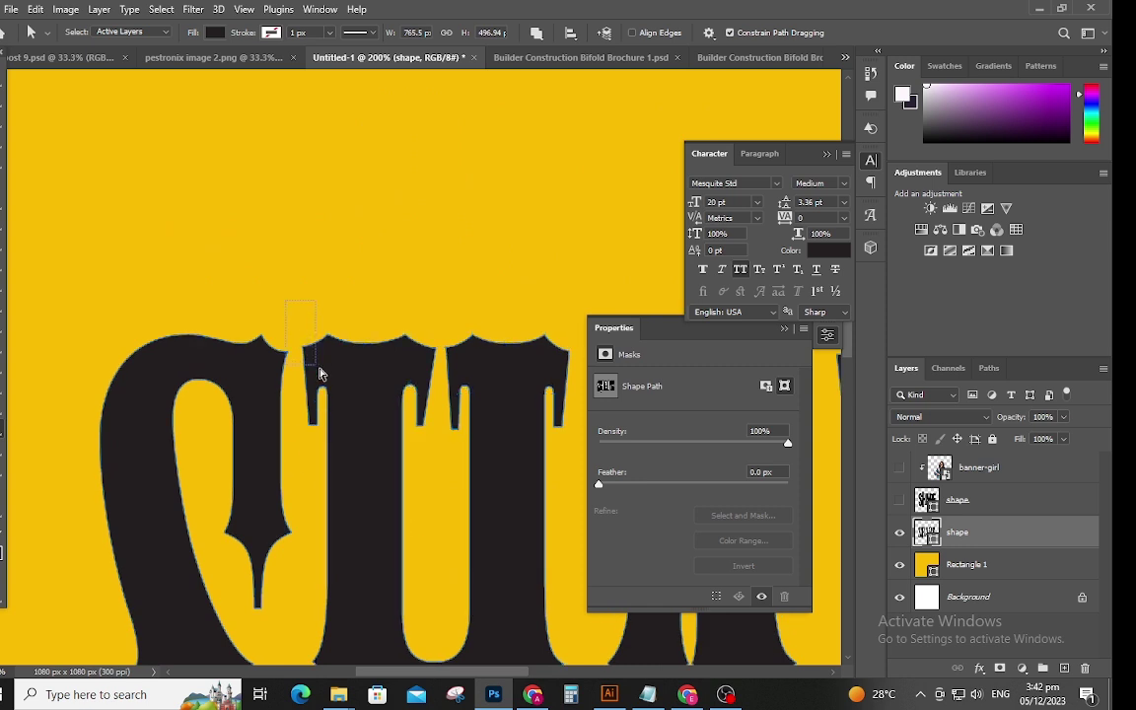
pyautogui.click(285, 282)
pyautogui.moveTo(294, 317); pyautogui.dragTo(417, 289)
pyautogui.scroll(1, 405, 339)
pyautogui.scroll(2, 405, 338)
# - Select the anchor points of the A's right foot and raise them about 49 px, shifting them about 4 px left
pyautogui.scroll(-15, 418, 289)
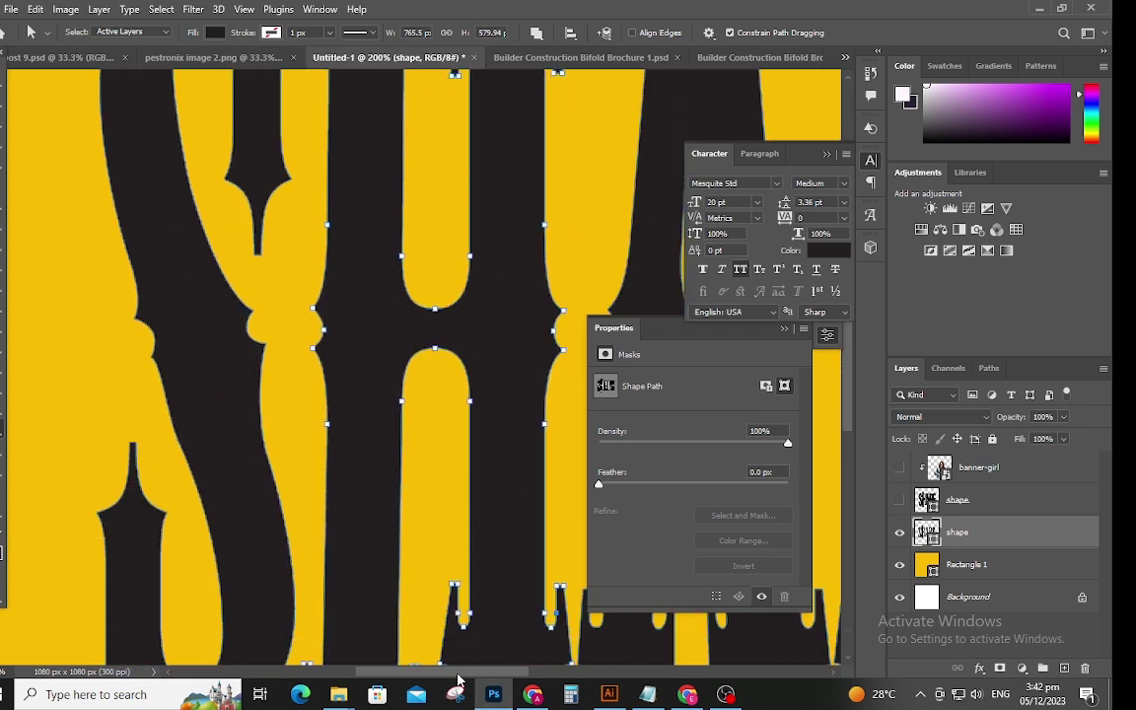
pyautogui.hscroll(3, 473, 587)
pyautogui.scroll(-3, 472, 587)
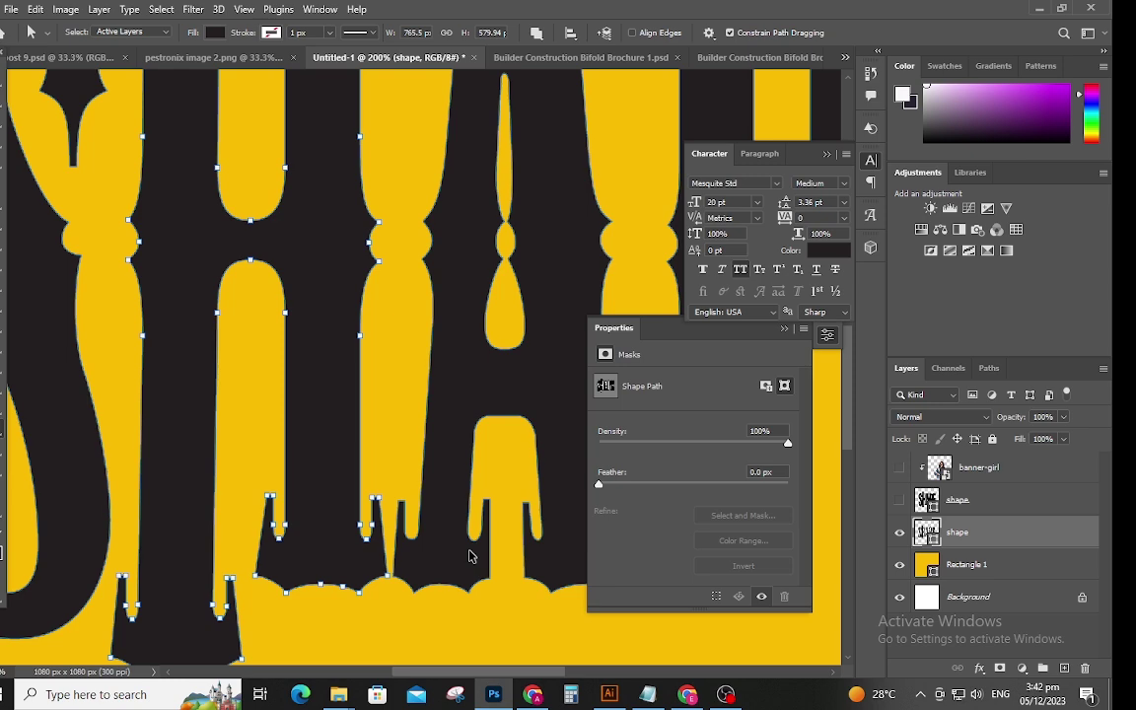
pyautogui.scroll(-4, 470, 556)
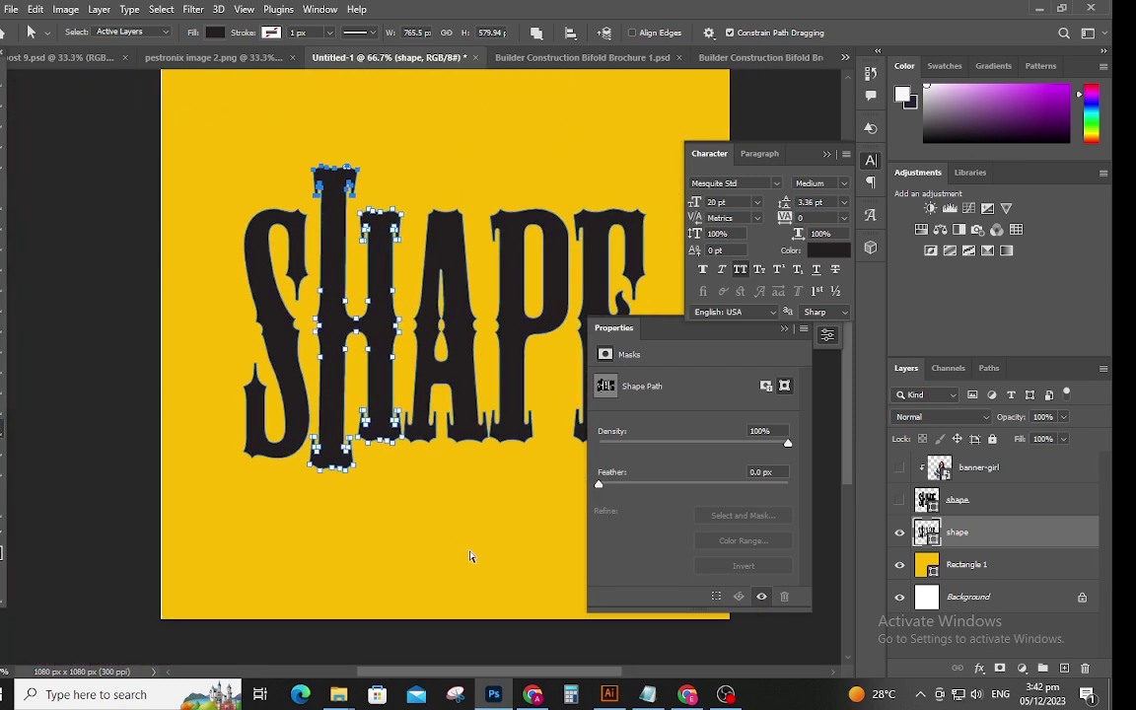
pyautogui.scroll(3, 470, 554)
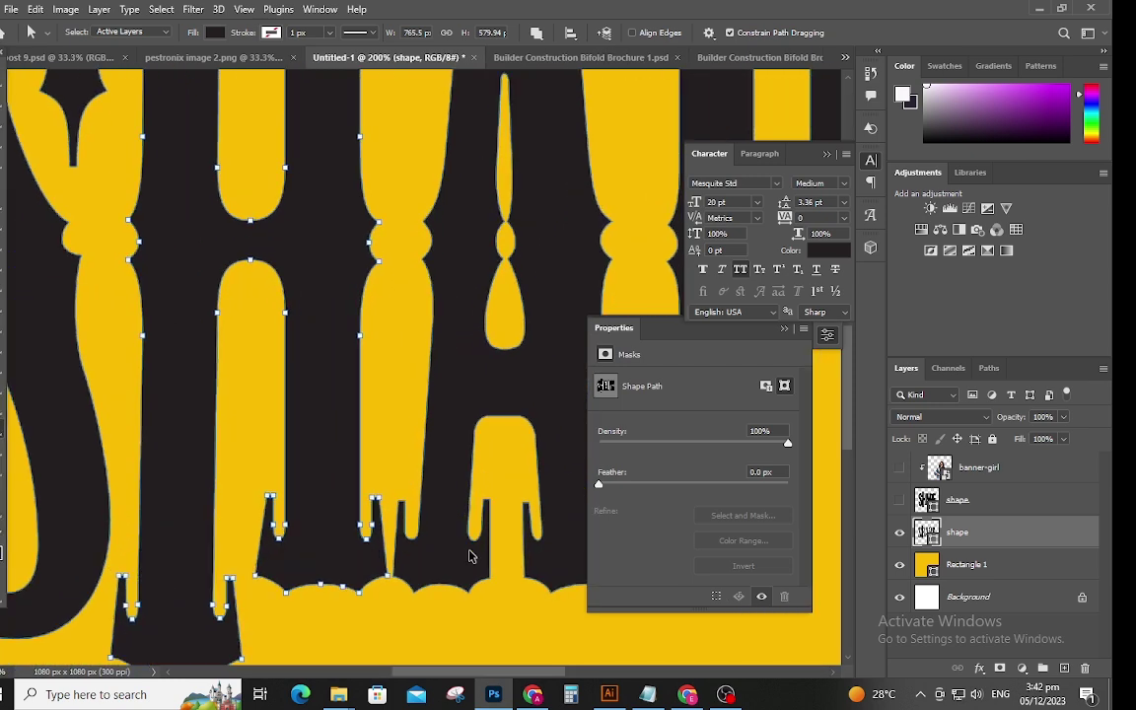
pyautogui.click(784, 328)
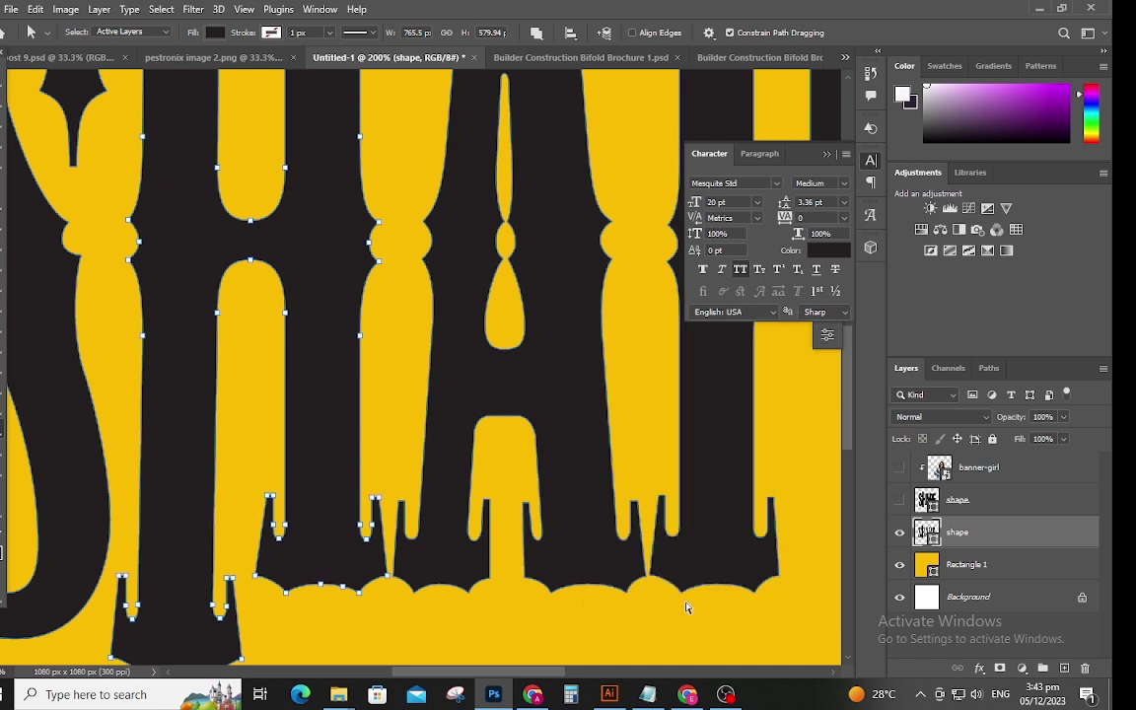
pyautogui.moveTo(549, 673); pyautogui.dragTo(583, 672)
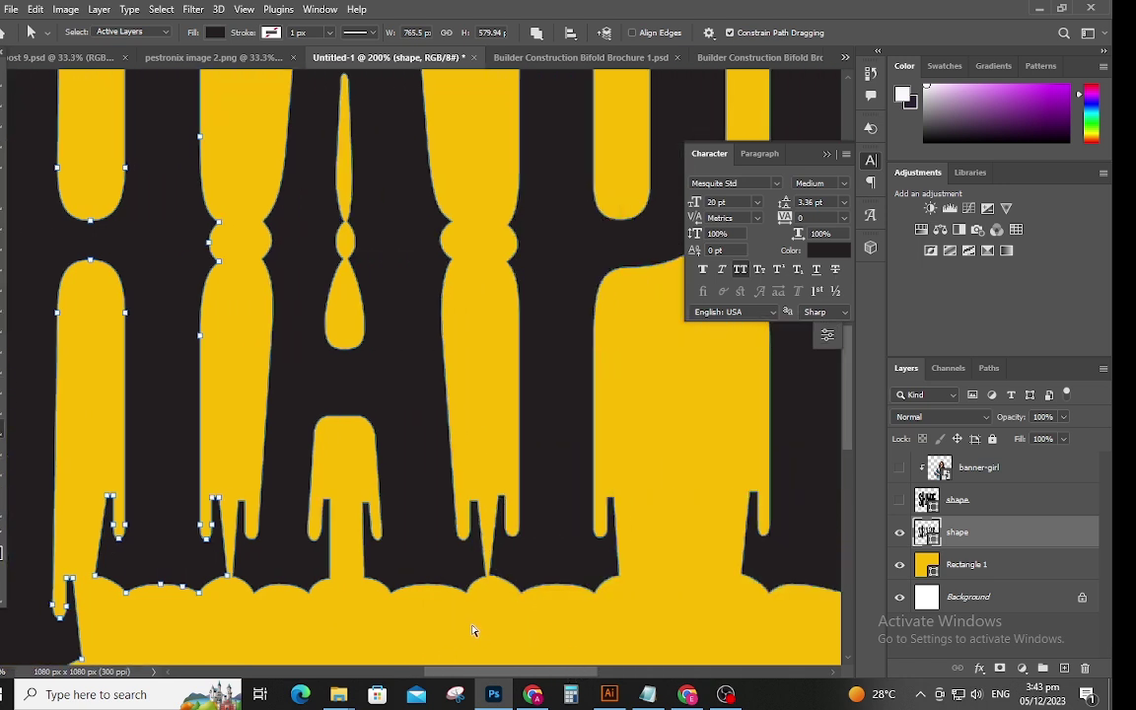
pyautogui.scroll(-1, 478, 624)
pyautogui.click(474, 563)
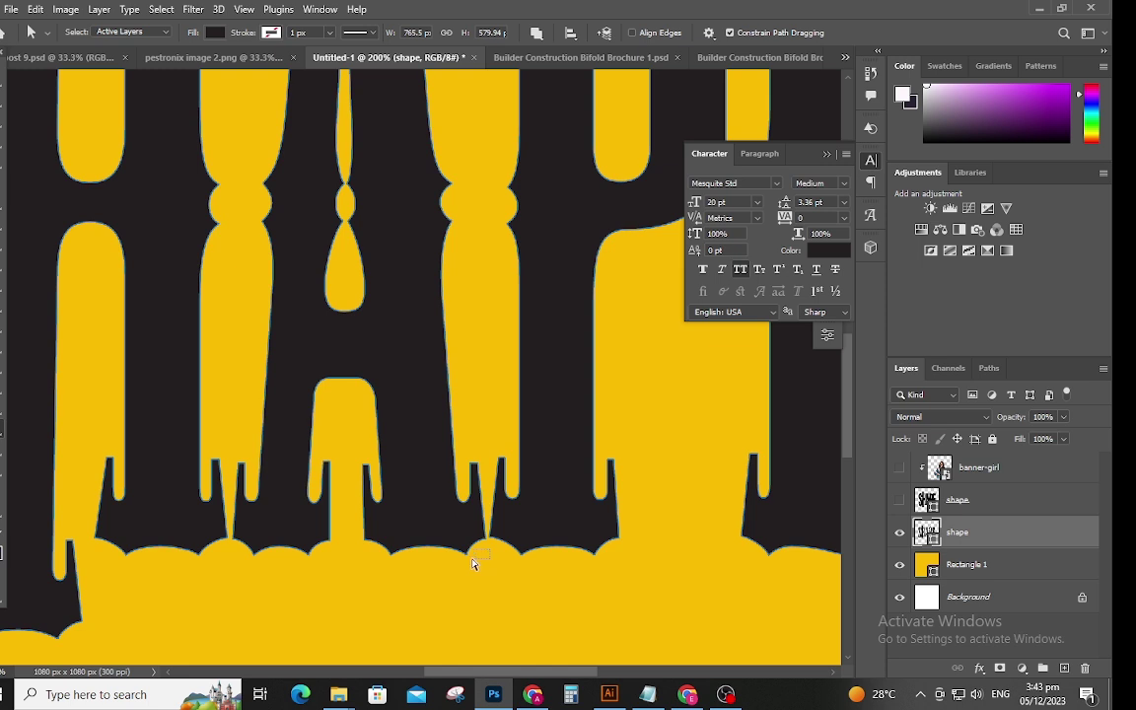
pyautogui.moveTo(390, 554); pyautogui.dragTo(346, 456)
pyautogui.moveTo(483, 447); pyautogui.dragTo(358, 577)
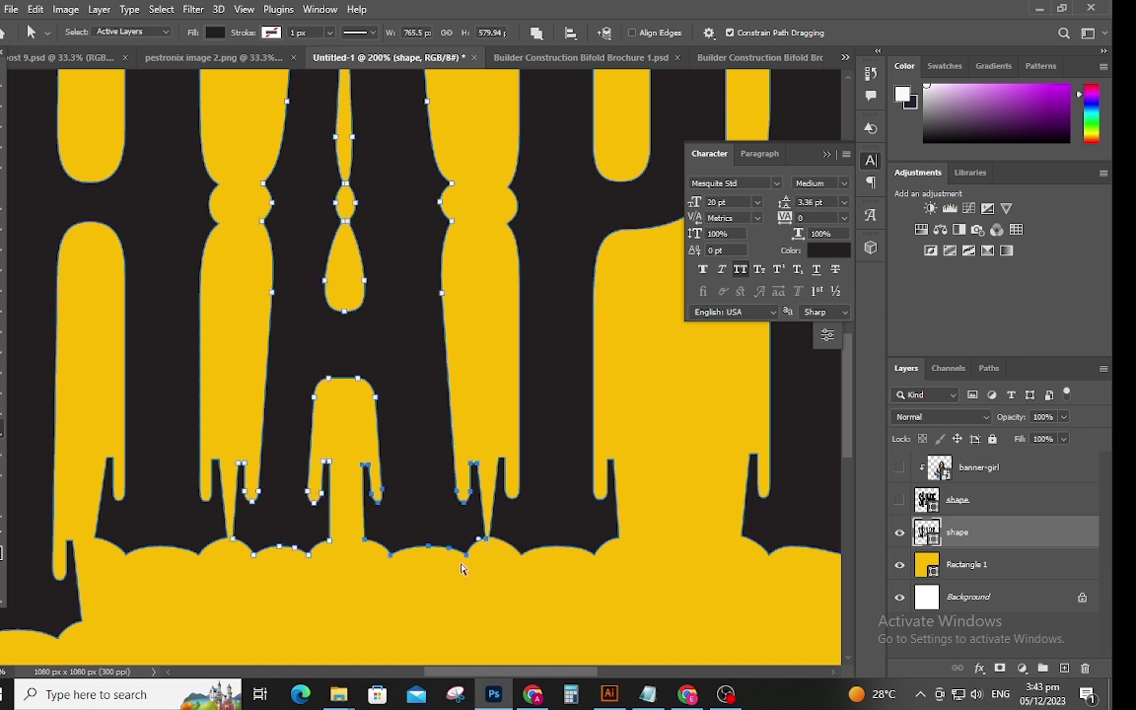
pyautogui.moveTo(469, 559); pyautogui.dragTo(462, 483)
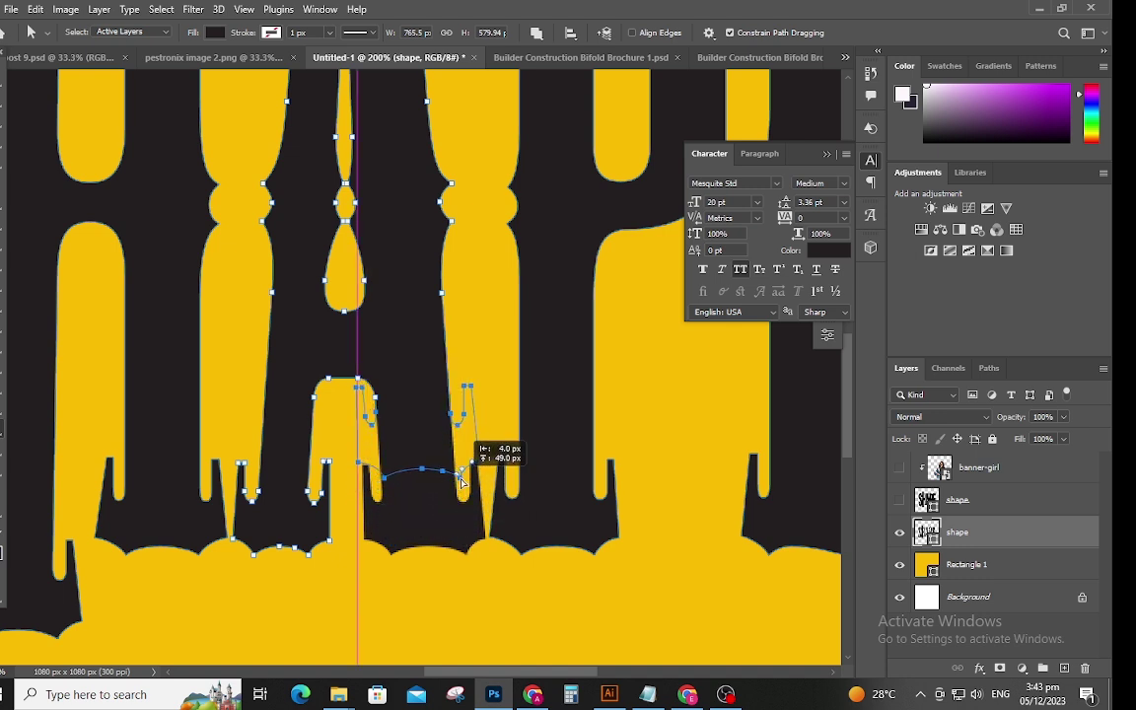
pyautogui.moveTo(462, 482); pyautogui.dragTo(461, 482)
pyautogui.click(639, 579)
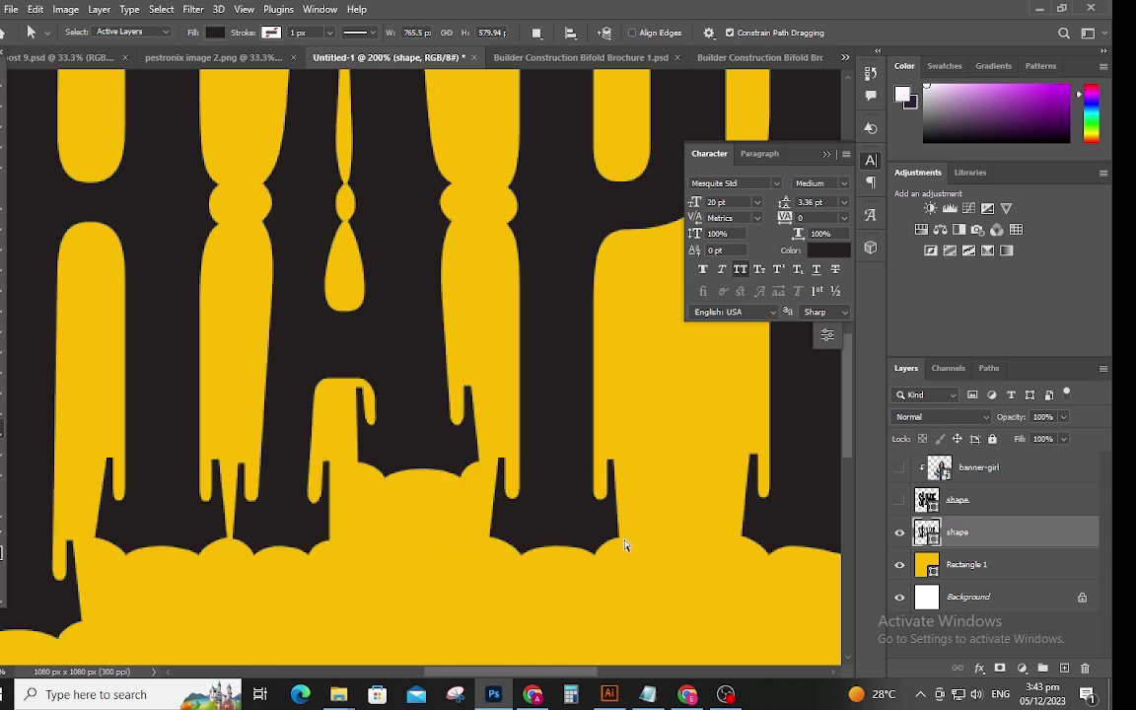
# - Select the anchor points of the P's foot and pull them down to lengthen its stem below the neighbouring letters
pyautogui.scroll(4, 665, 565)
pyautogui.scroll(-4, 666, 565)
pyautogui.scroll(1, 663, 565)
pyautogui.hotkey('ctrl', '-')
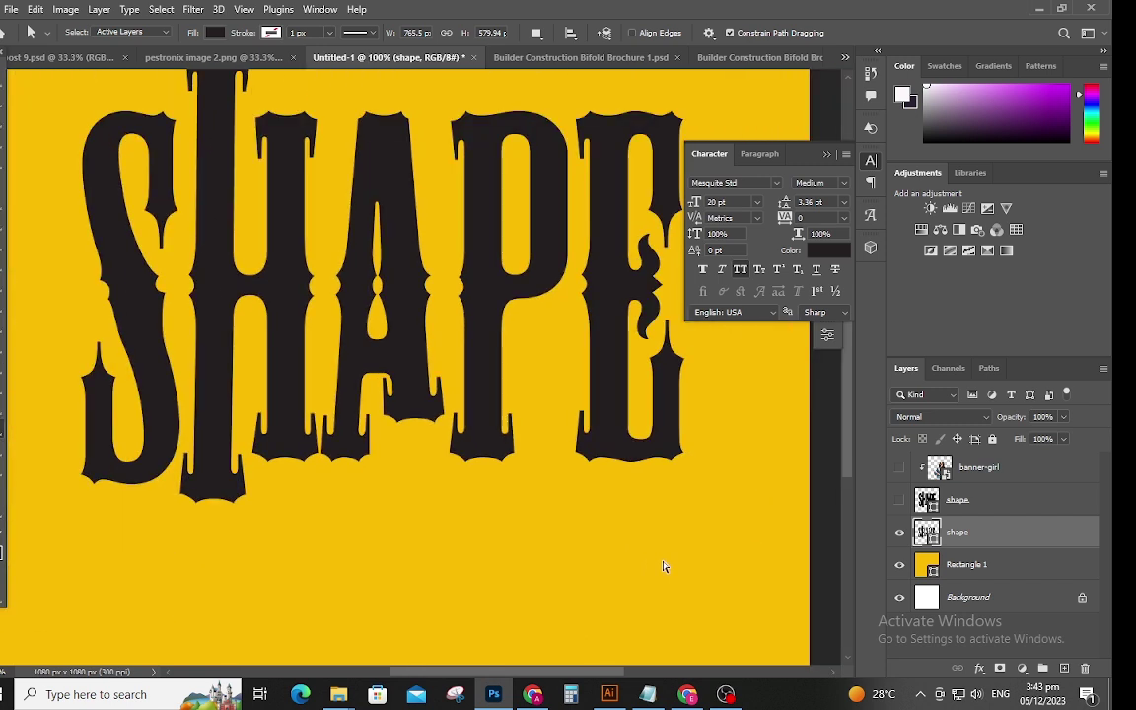
pyautogui.hotkey('ctrl', '+')
pyautogui.moveTo(663, 541); pyautogui.dragTo(517, 472)
pyautogui.moveTo(641, 427); pyautogui.dragTo(487, 595)
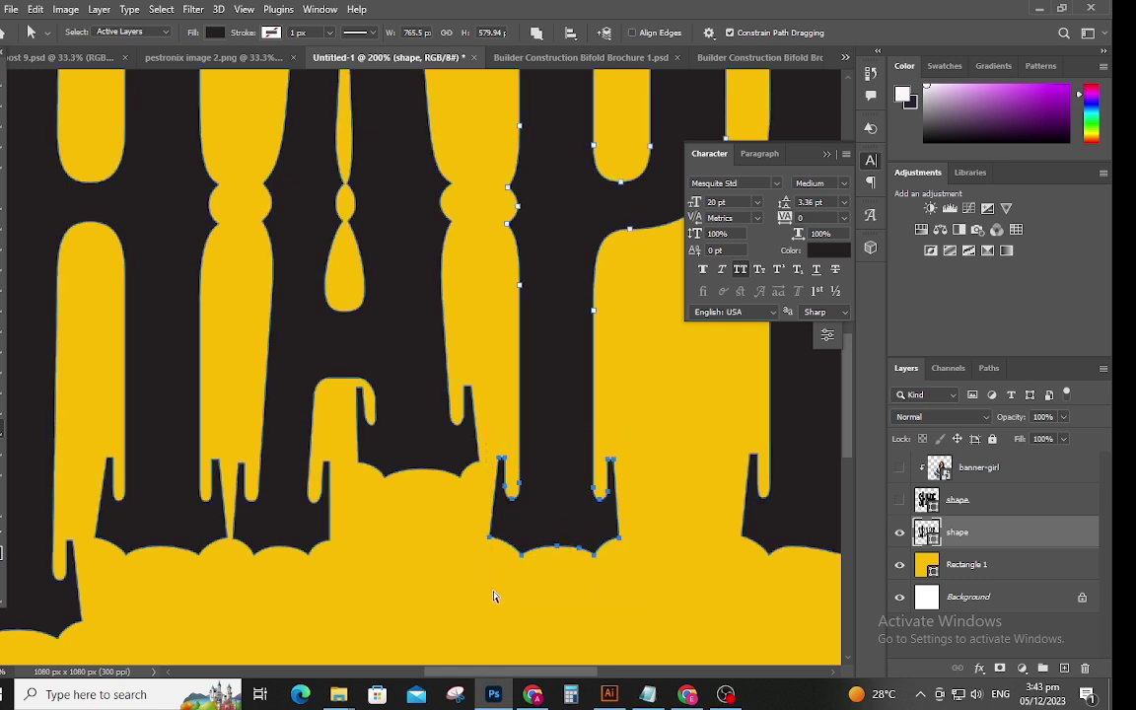
pyautogui.moveTo(558, 551); pyautogui.dragTo(563, 619)
pyautogui.scroll(-4, 582, 608)
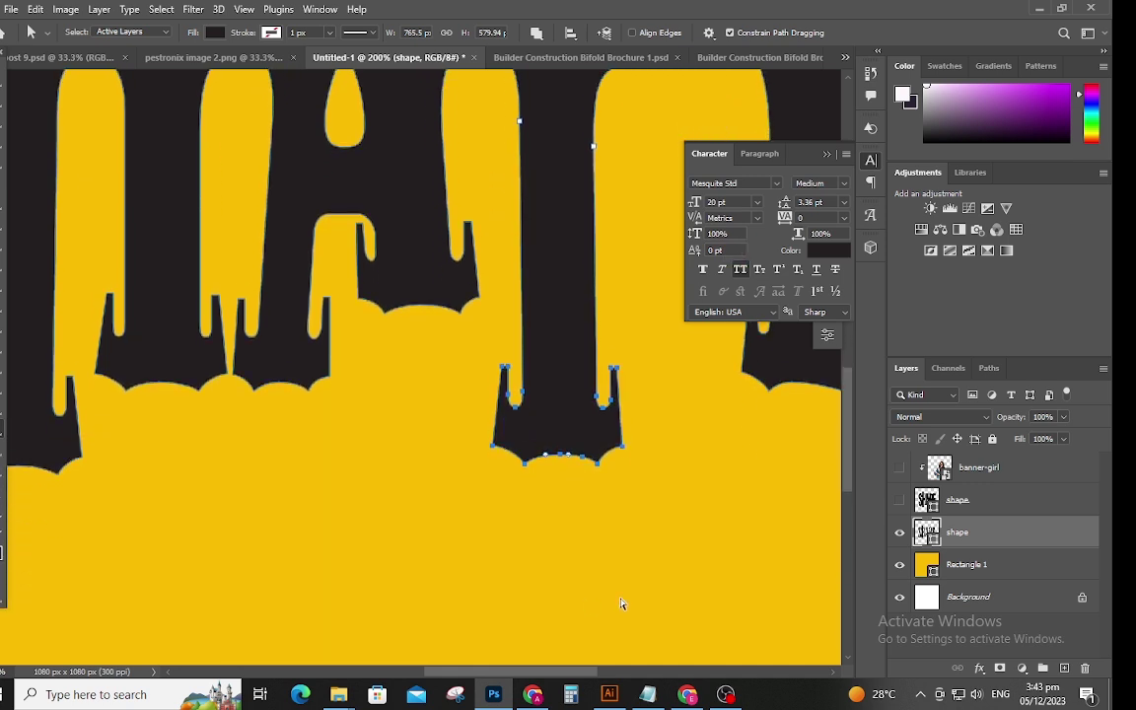
pyautogui.click(661, 556)
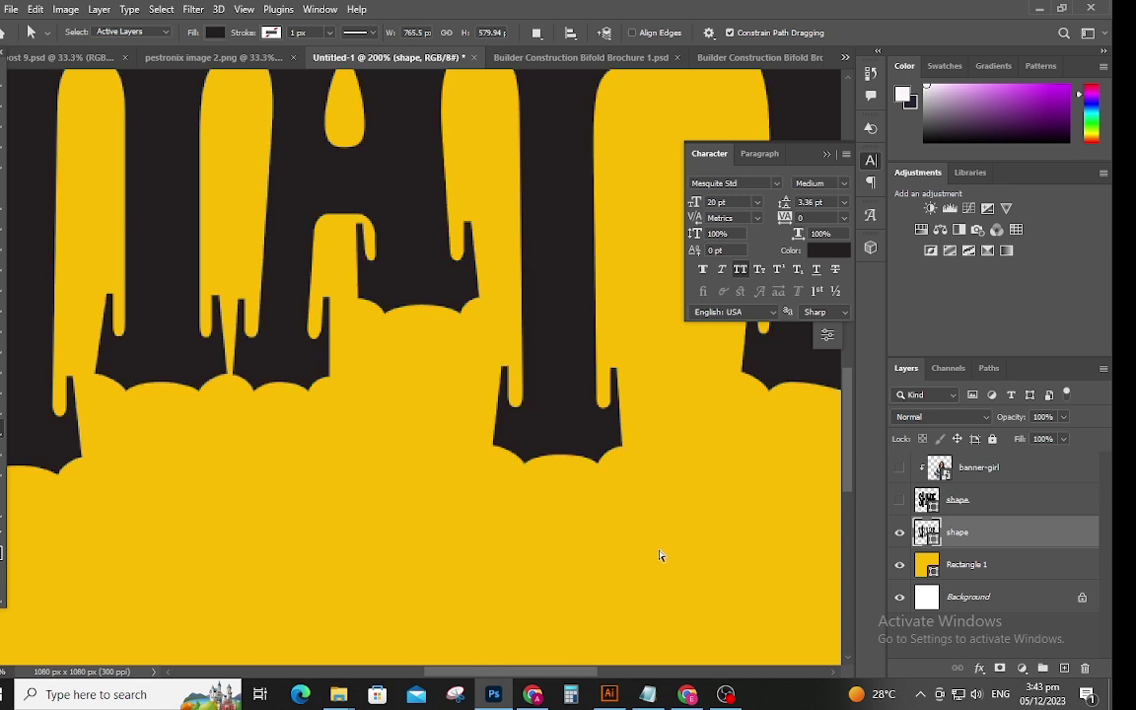
# - Lower the P's foot further until the whole shape is about 588 px tall, and return to the Move tool
pyautogui.moveTo(666, 337); pyautogui.dragTo(461, 512)
pyautogui.moveTo(523, 466); pyautogui.dragTo(525, 490)
pyautogui.click(576, 547)
pyautogui.hotkey('ctrl', '-')
pyautogui.hotkey('ctrl', '-')
pyautogui.hotkey('ctrl', '-')
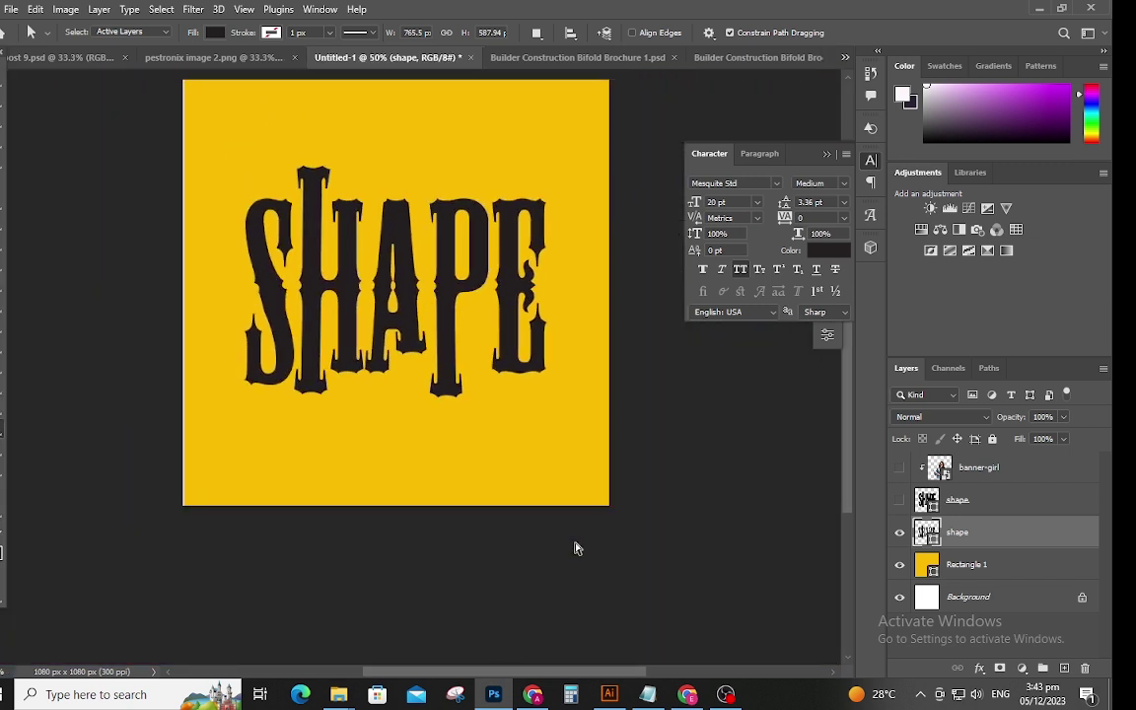
pyautogui.scroll(2, 498, 419)
pyautogui.press('v')
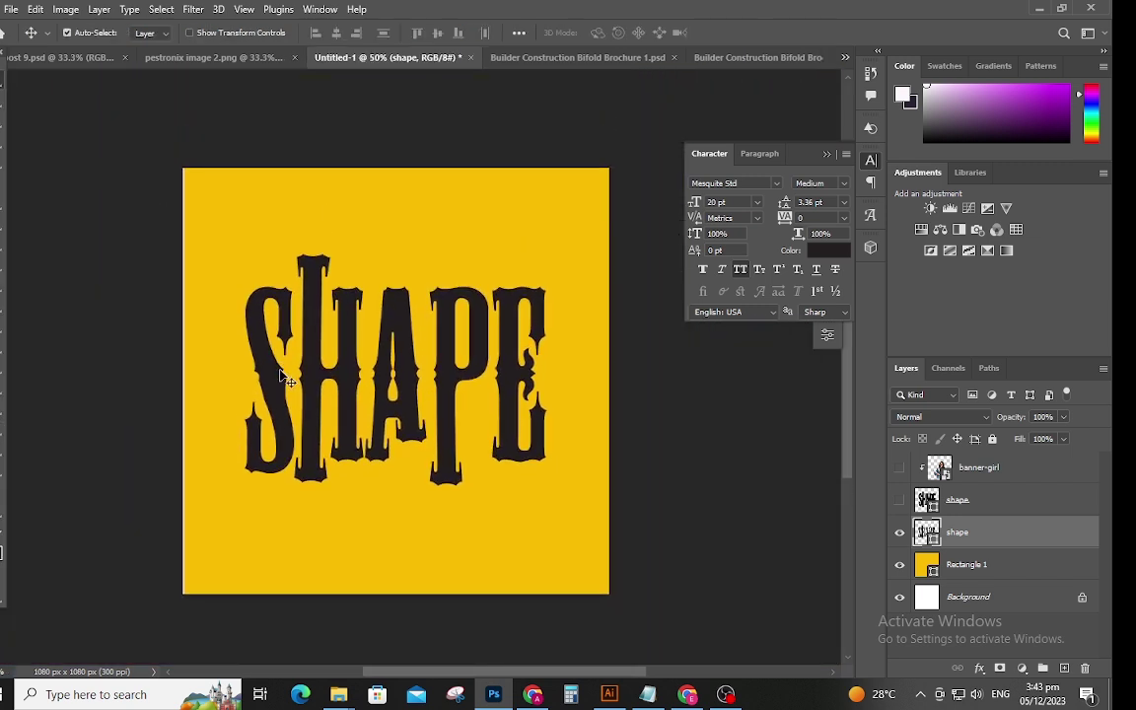
pyautogui.moveTo(301, 385); pyautogui.dragTo(306, 382)
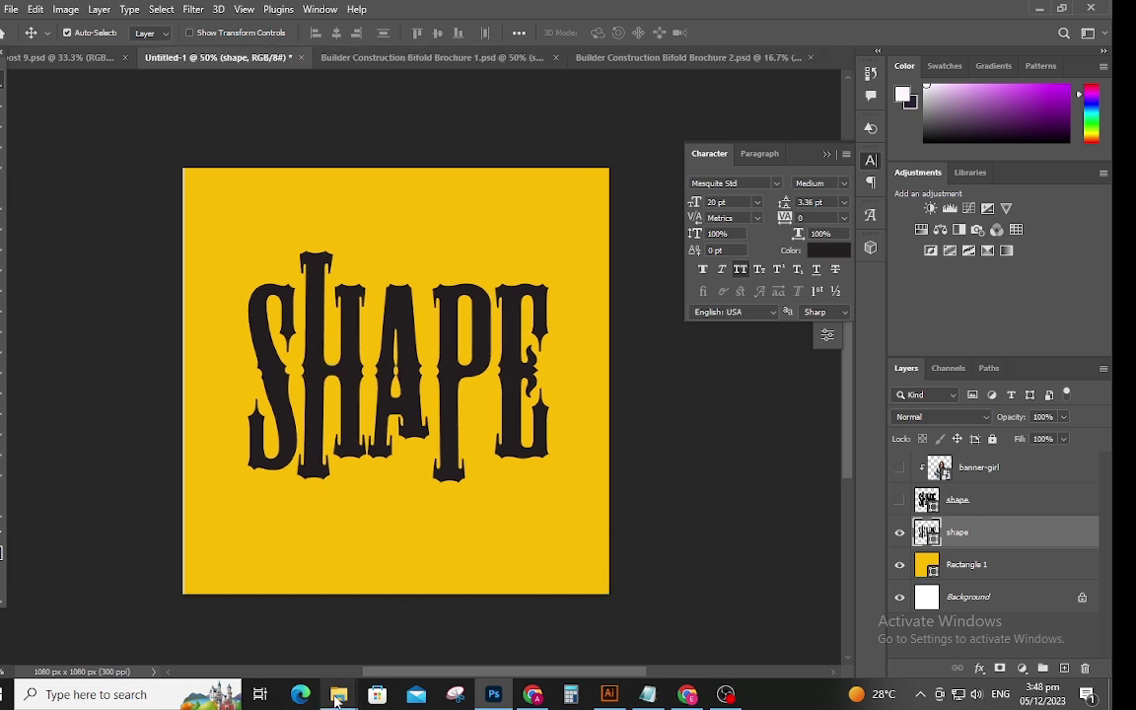
pyautogui.moveTo(338, 694)
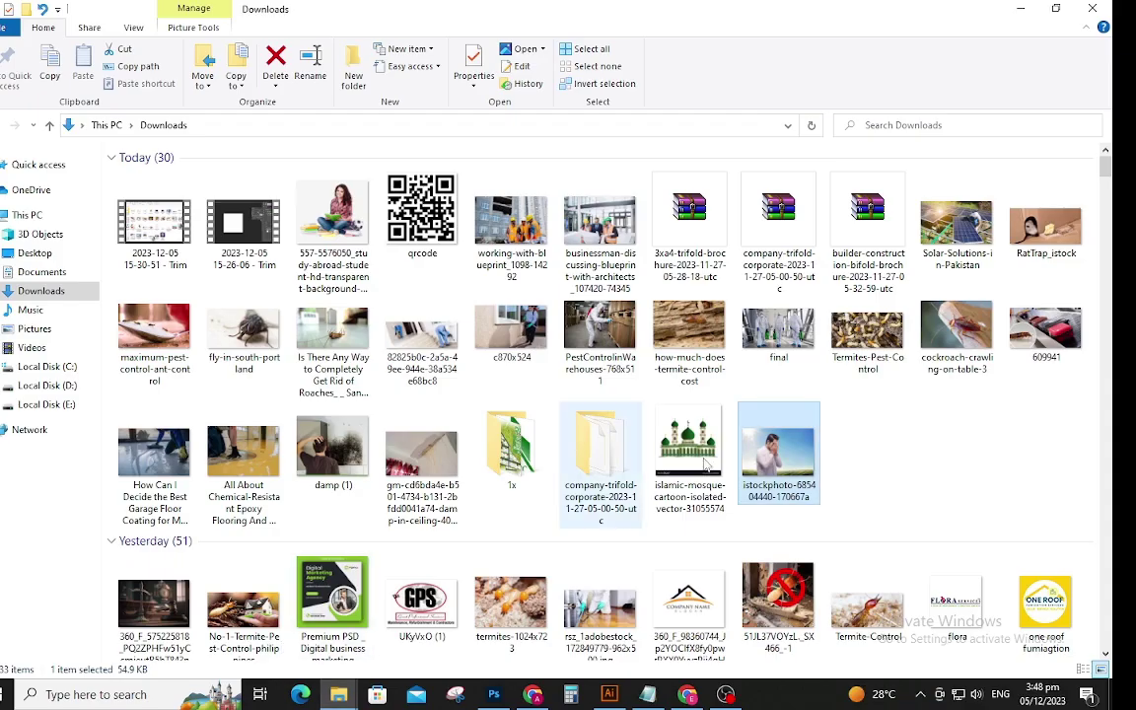
pyautogui.moveTo(505, 698)
pyautogui.moveTo(505, 700); pyautogui.dragTo(436, 368)
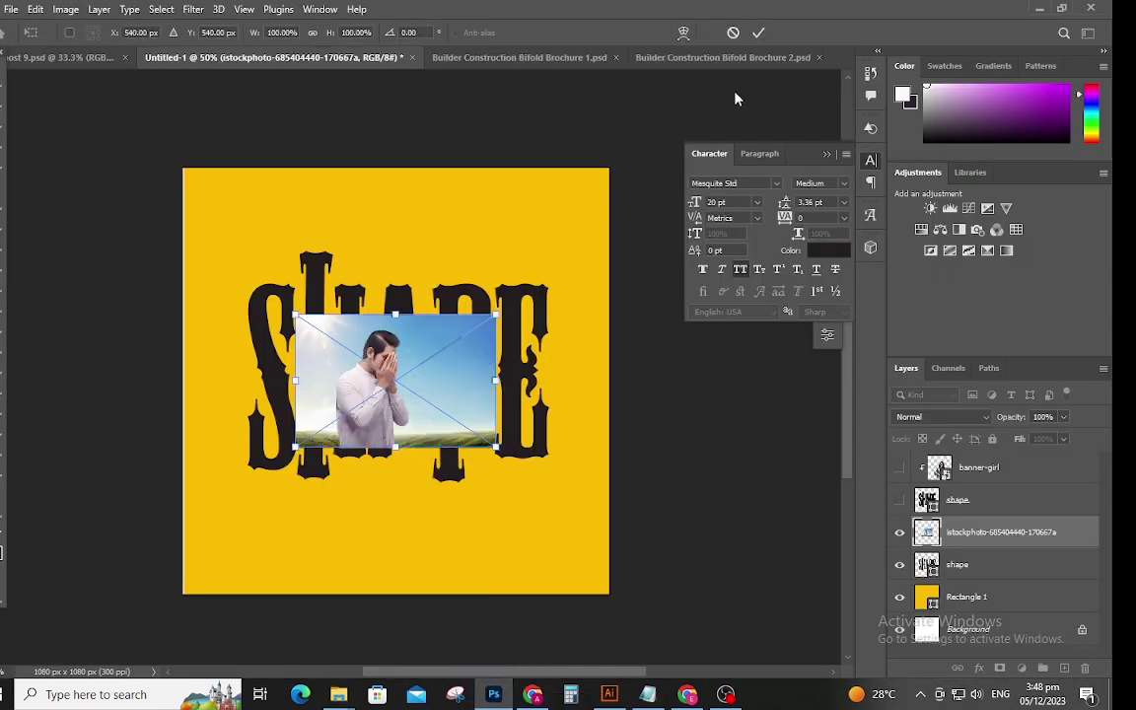
pyautogui.click(757, 33)
# - Clip the placed photo to the lettering layer beneath it and scale it to about 173% so it fills all the letters
pyautogui.rightClick(997, 541)
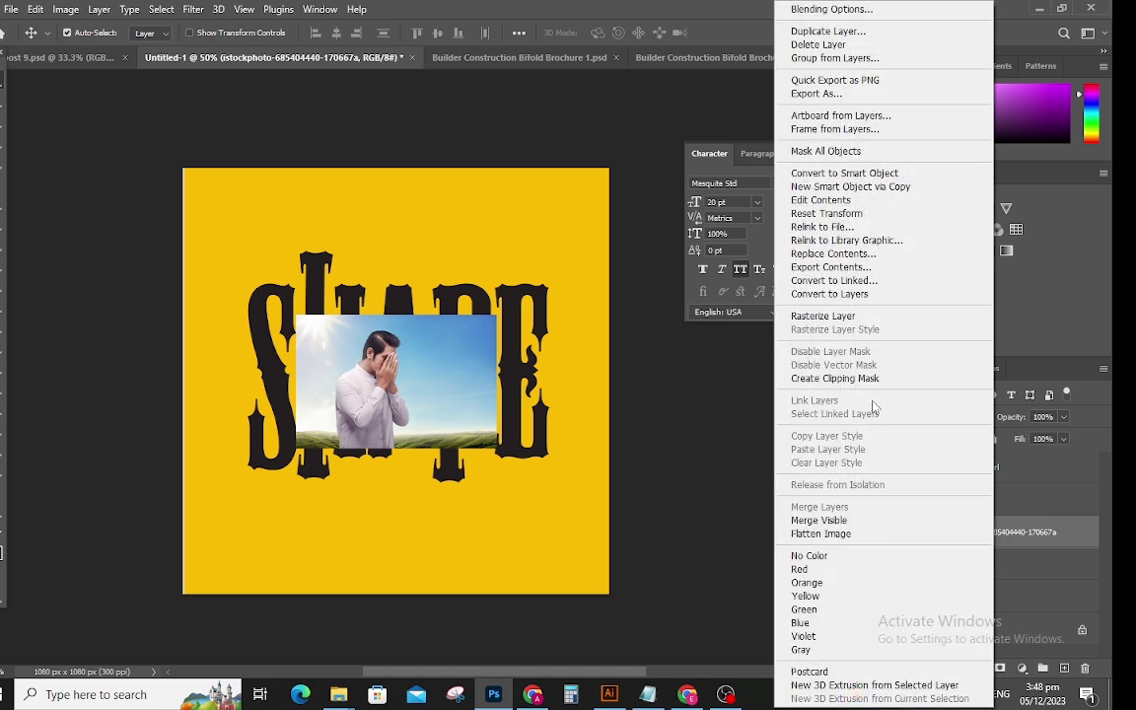
pyautogui.click(848, 376)
pyautogui.hotkey('ctrl', 't')
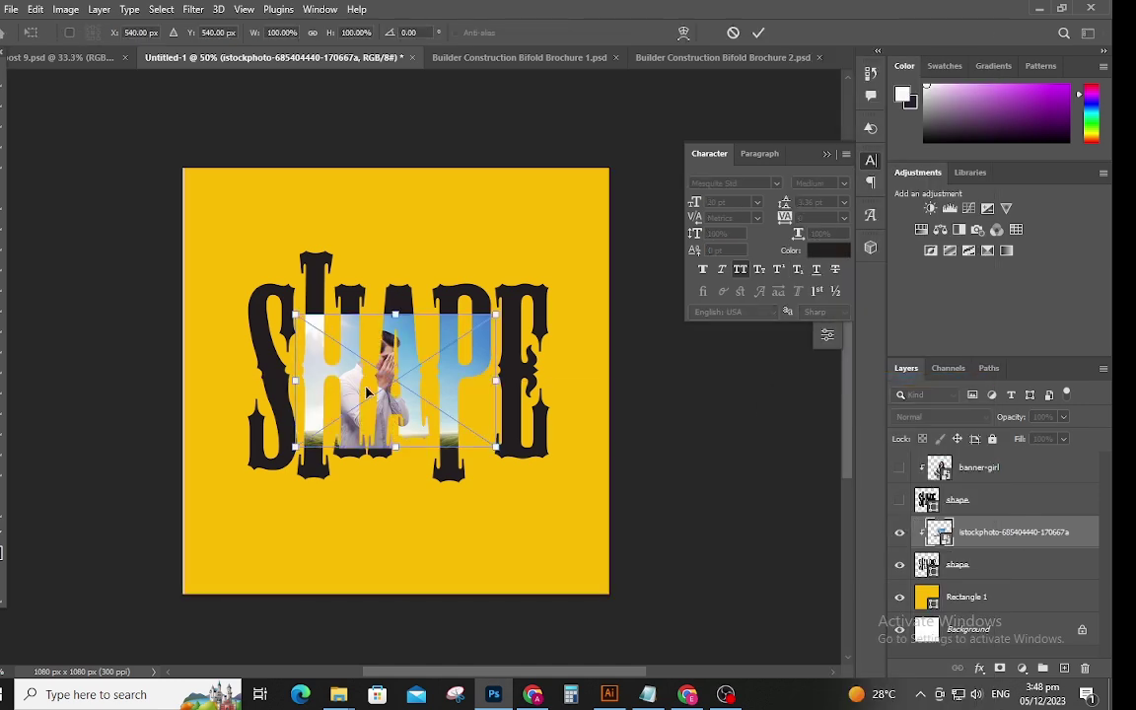
pyautogui.moveTo(396, 311); pyautogui.dragTo(397, 237)
pyautogui.moveTo(395, 448); pyautogui.dragTo(398, 481)
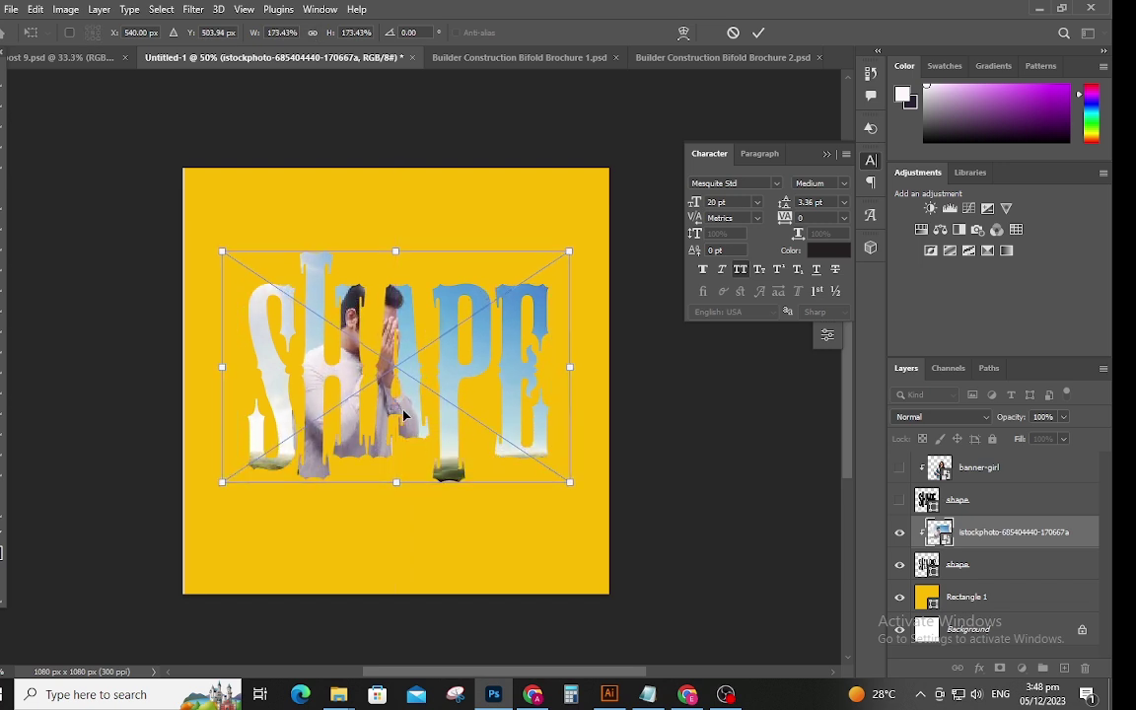
pyautogui.press('Return')
pyautogui.moveTo(365, 393); pyautogui.dragTo(513, 402)
pyautogui.click(2, 489)
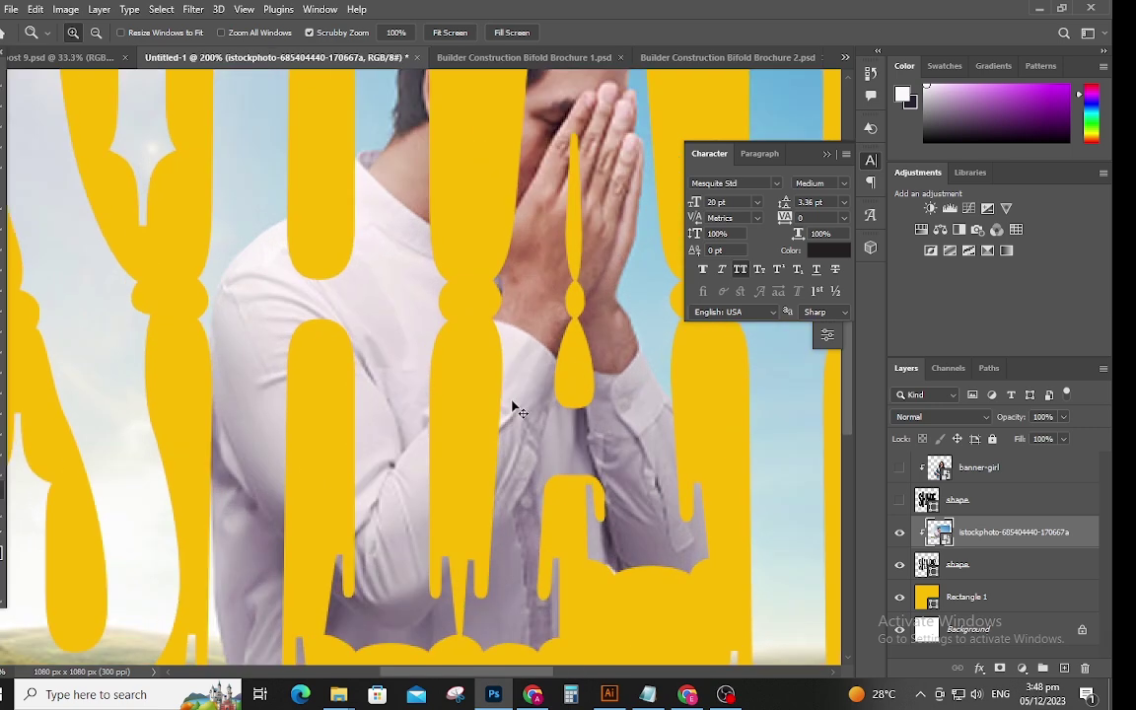
pyautogui.keyDown('alt'); pyautogui.click(512, 407); pyautogui.keyUp('alt')
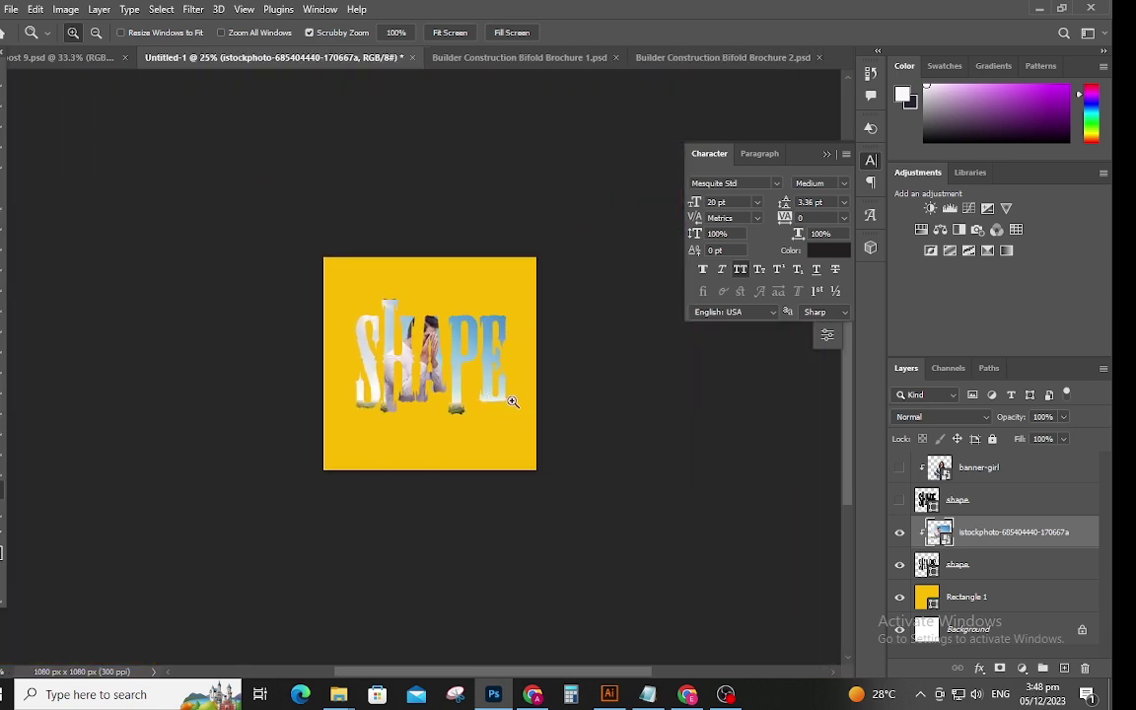